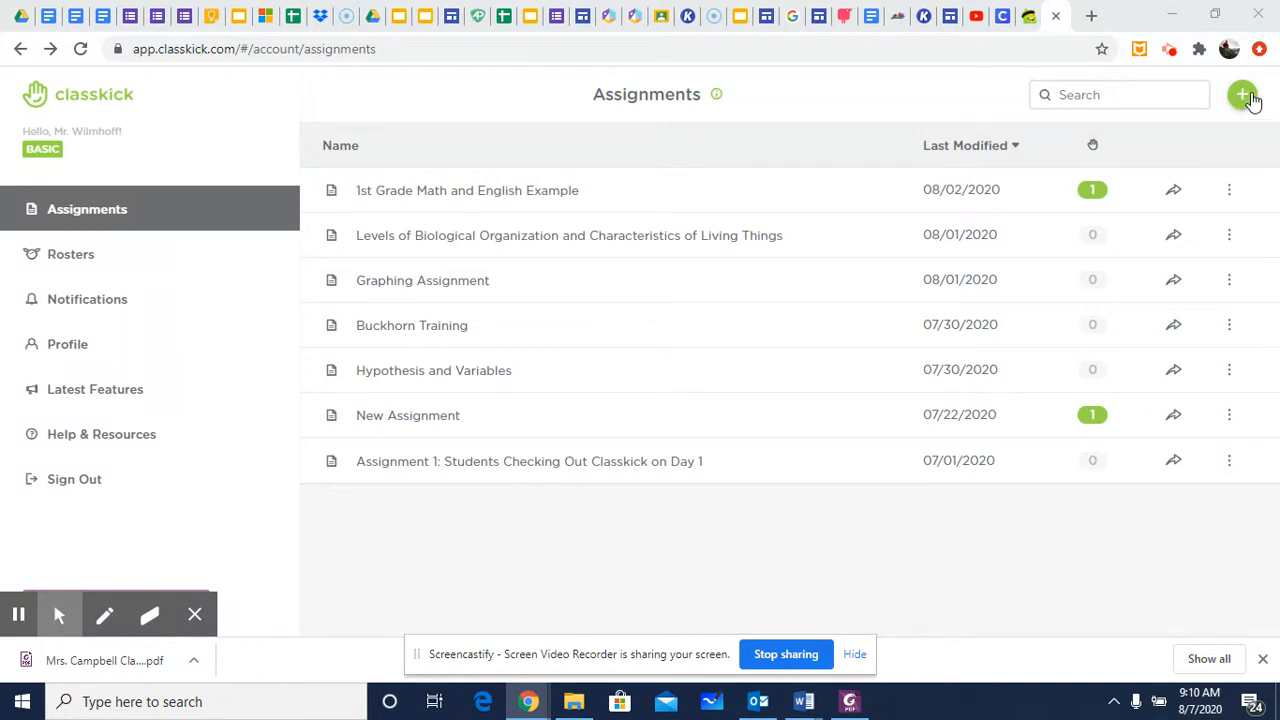
Create a new assignment from the file "Math and English Example" in the Classkick folder.
left_click(1244, 104)
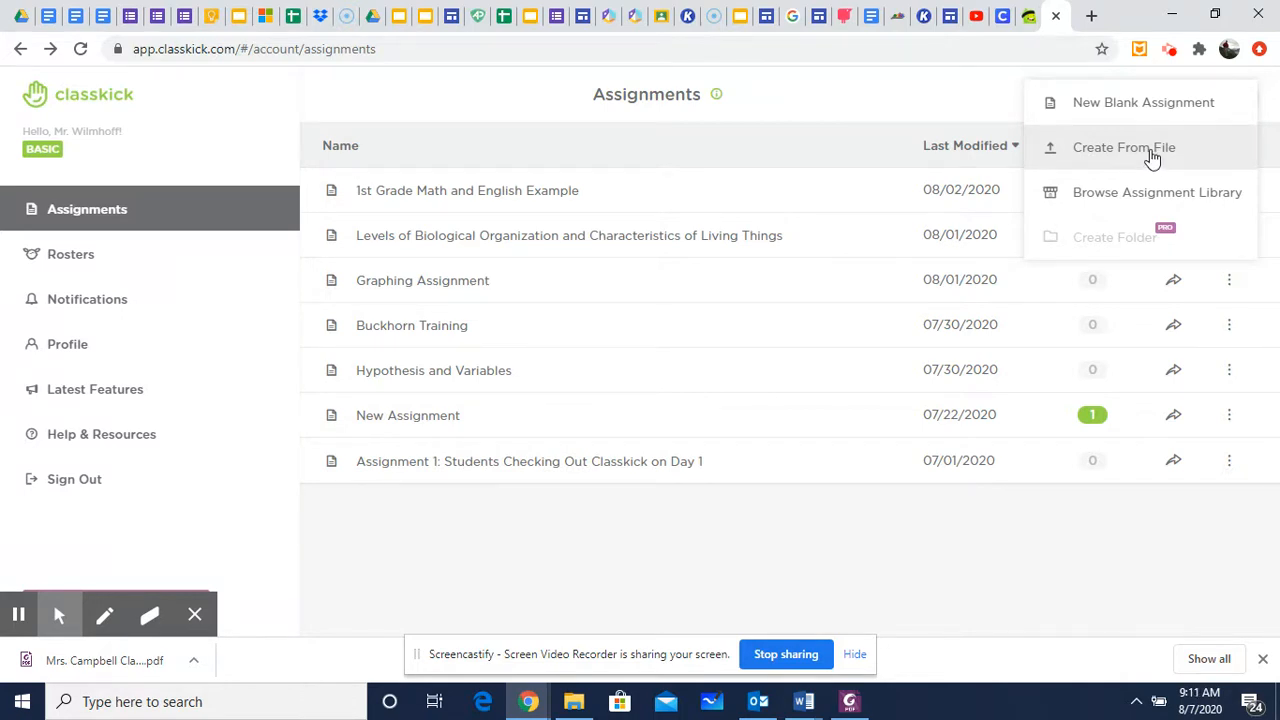
left_click(1152, 157)
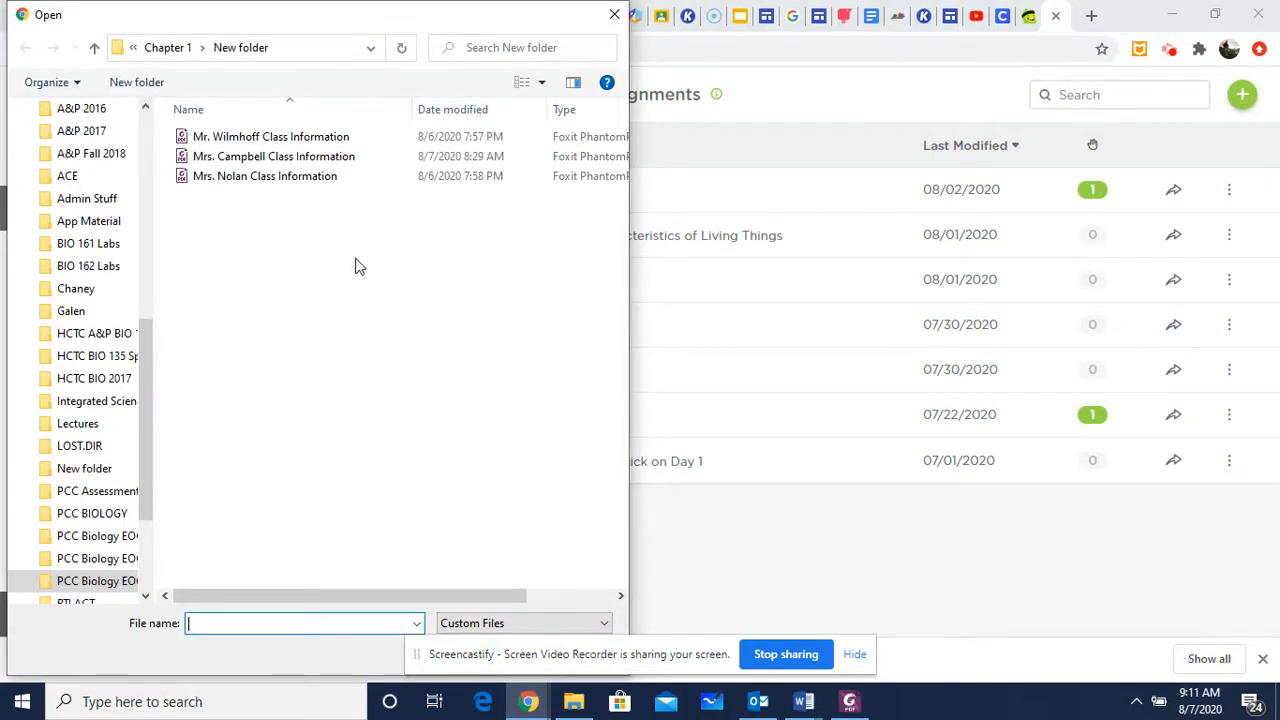
left_click_drag(148, 338, 165, 135)
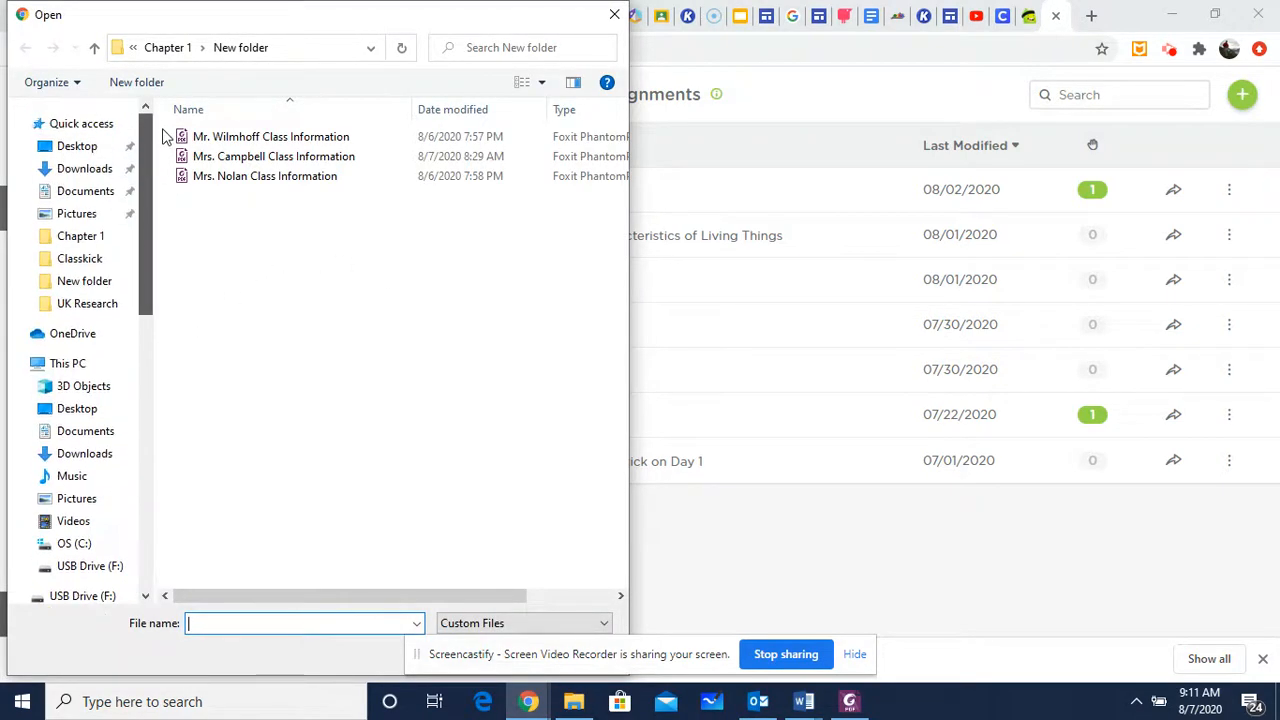
left_click(88, 260)
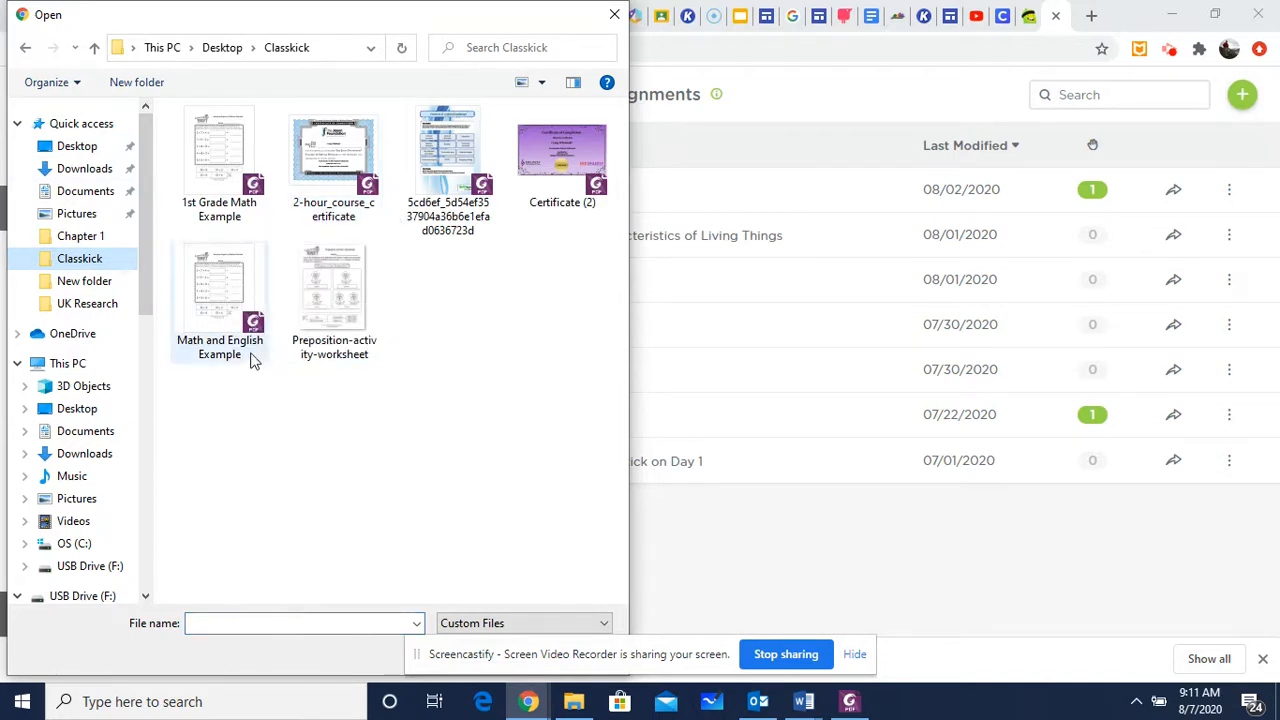
left_click(215, 275)
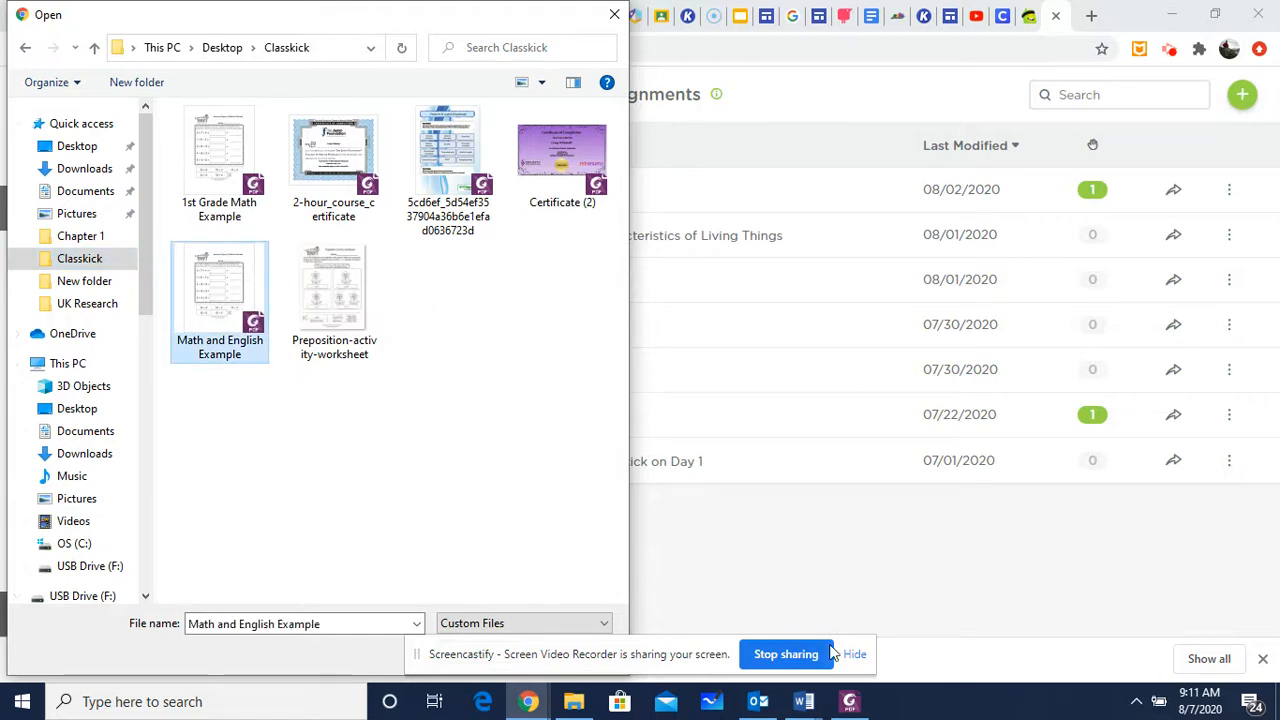
left_click(577, 510)
left_click_drag(484, 15, 1075, 18)
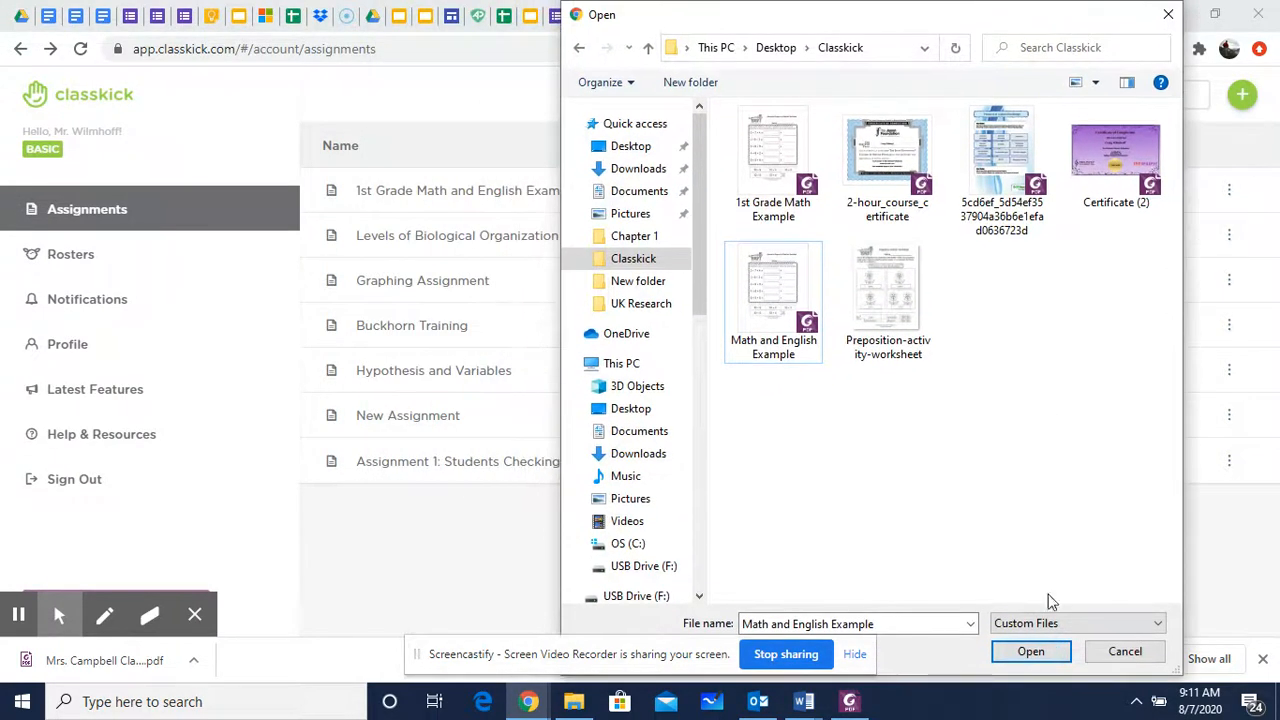
left_click(855, 654)
left_click(1030, 651)
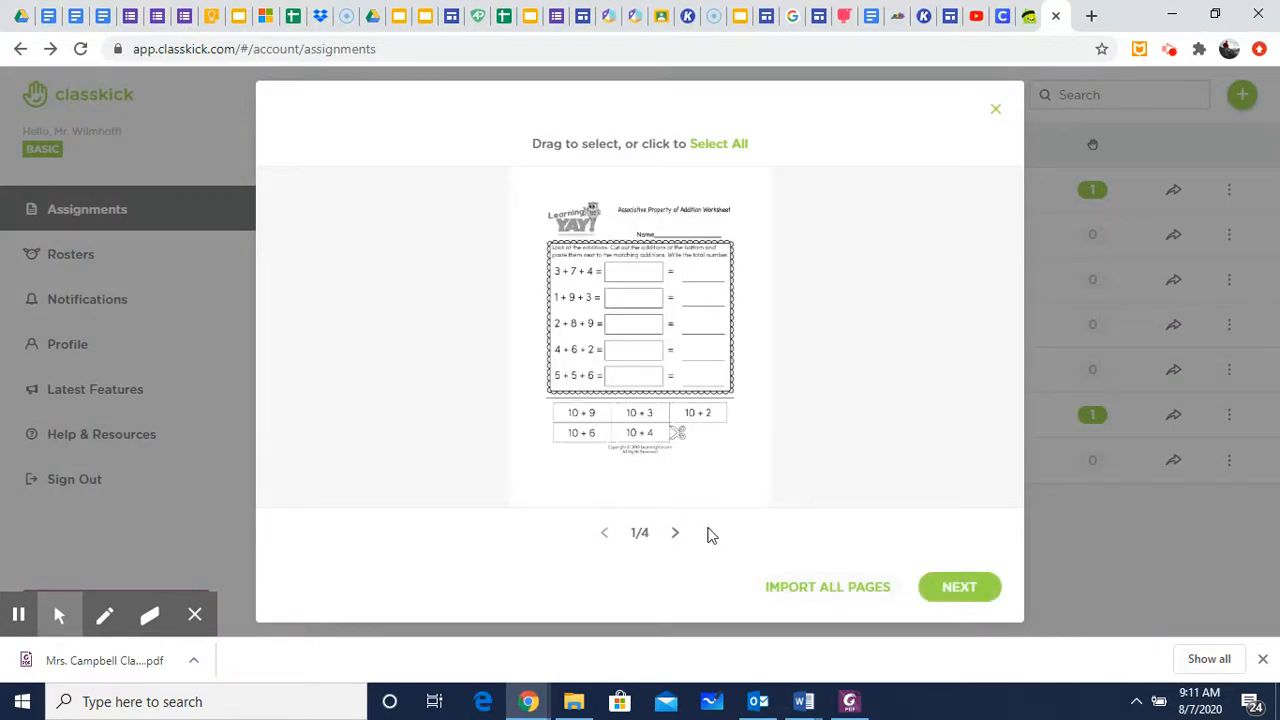
Preview the file's pages and add page 1, the Associative Property of Addition worksheet, as a new question.
left_click(677, 536)
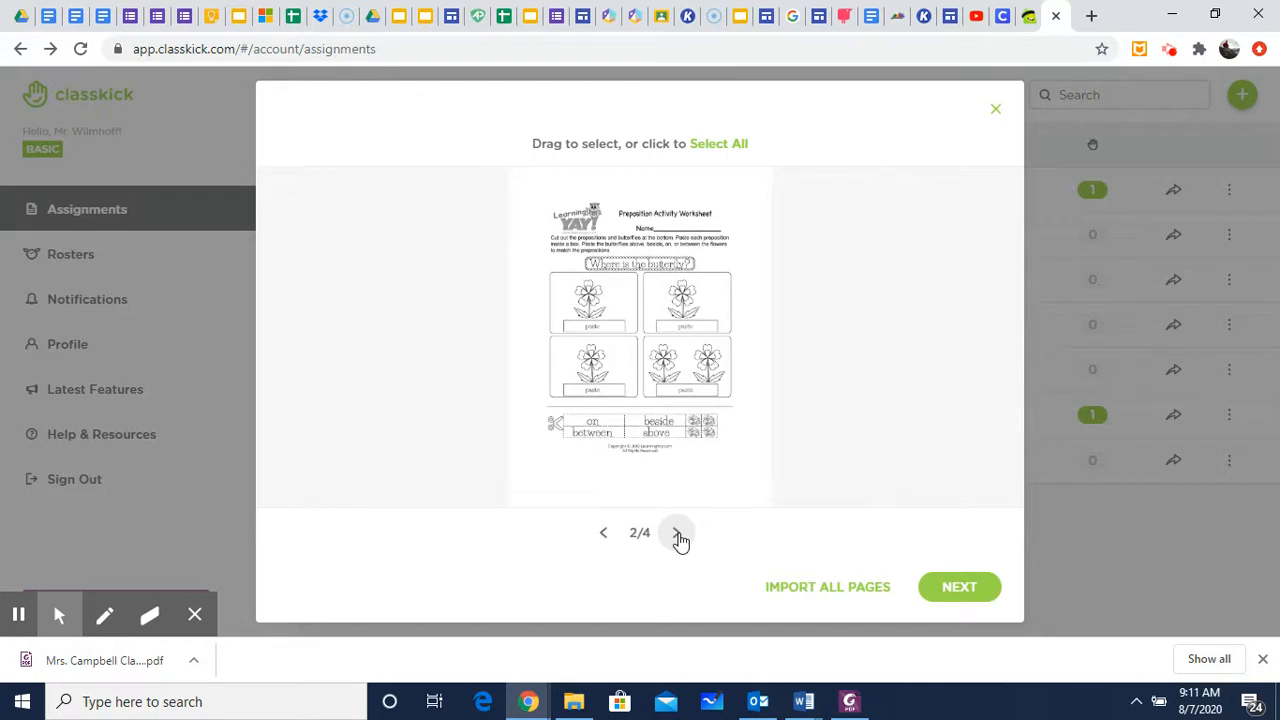
left_click(677, 536)
left_click(677, 536)
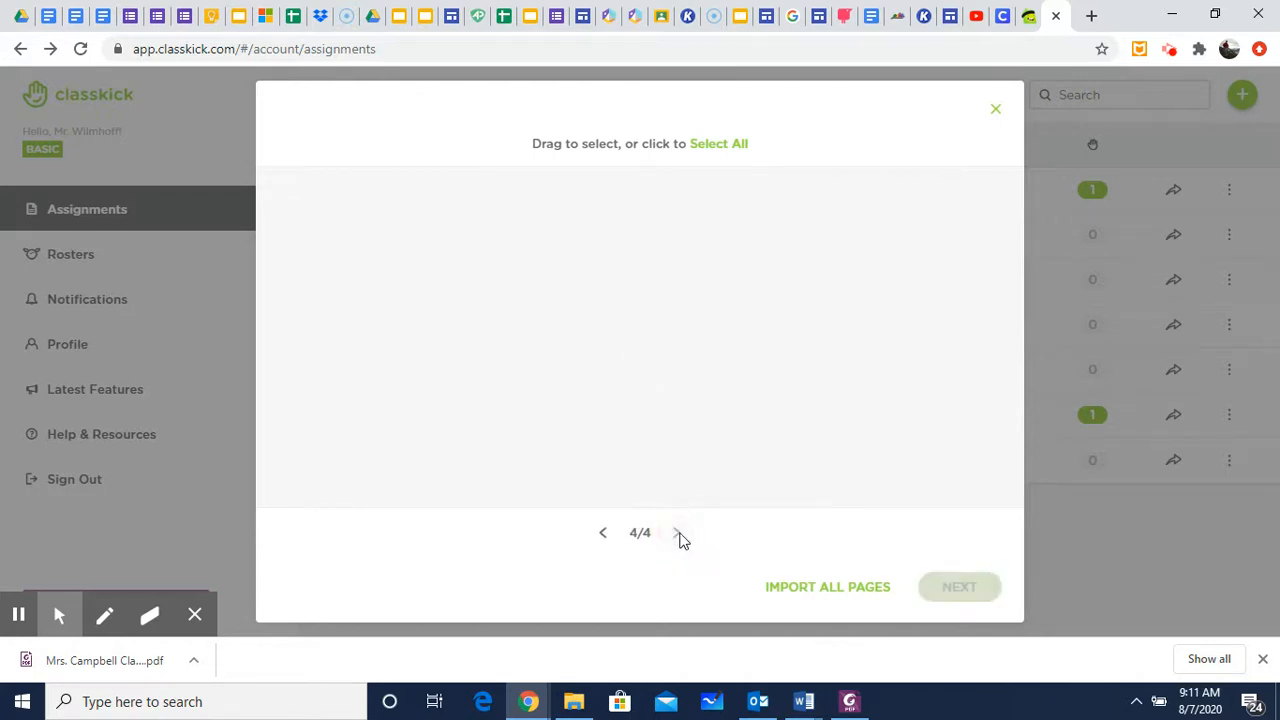
left_click(604, 535)
left_click(606, 538)
left_click(608, 539)
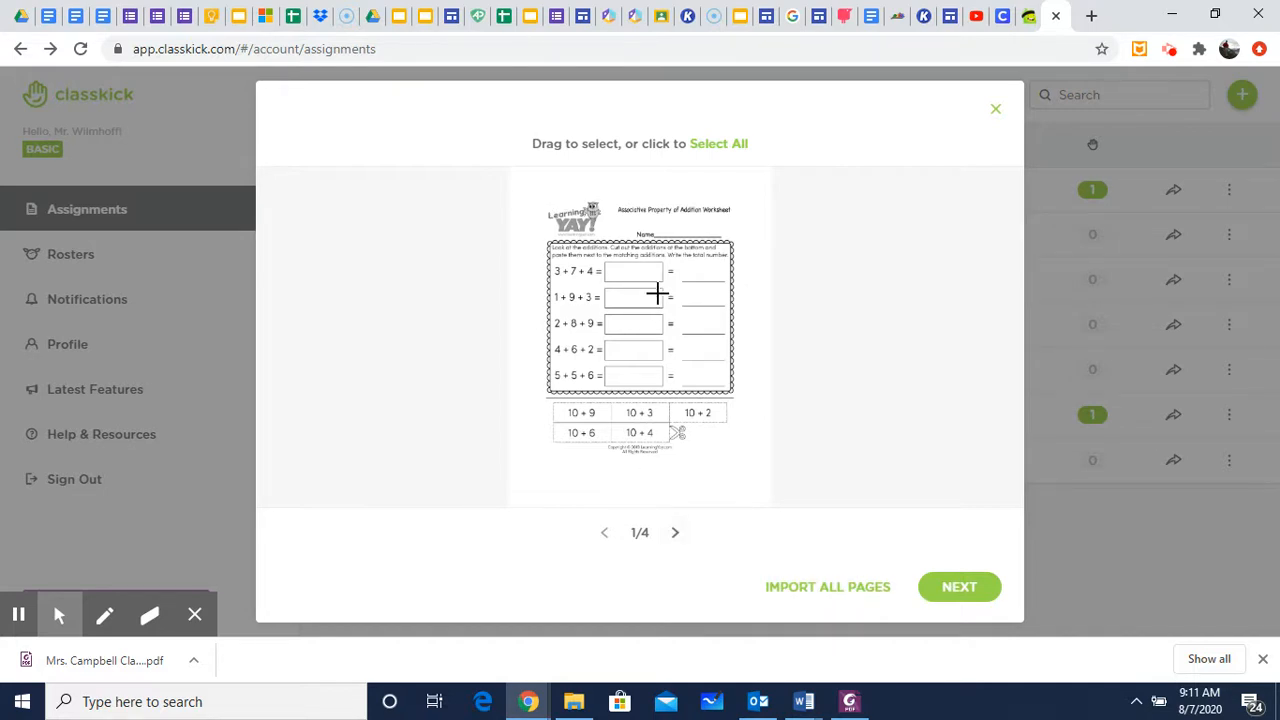
left_click(979, 596)
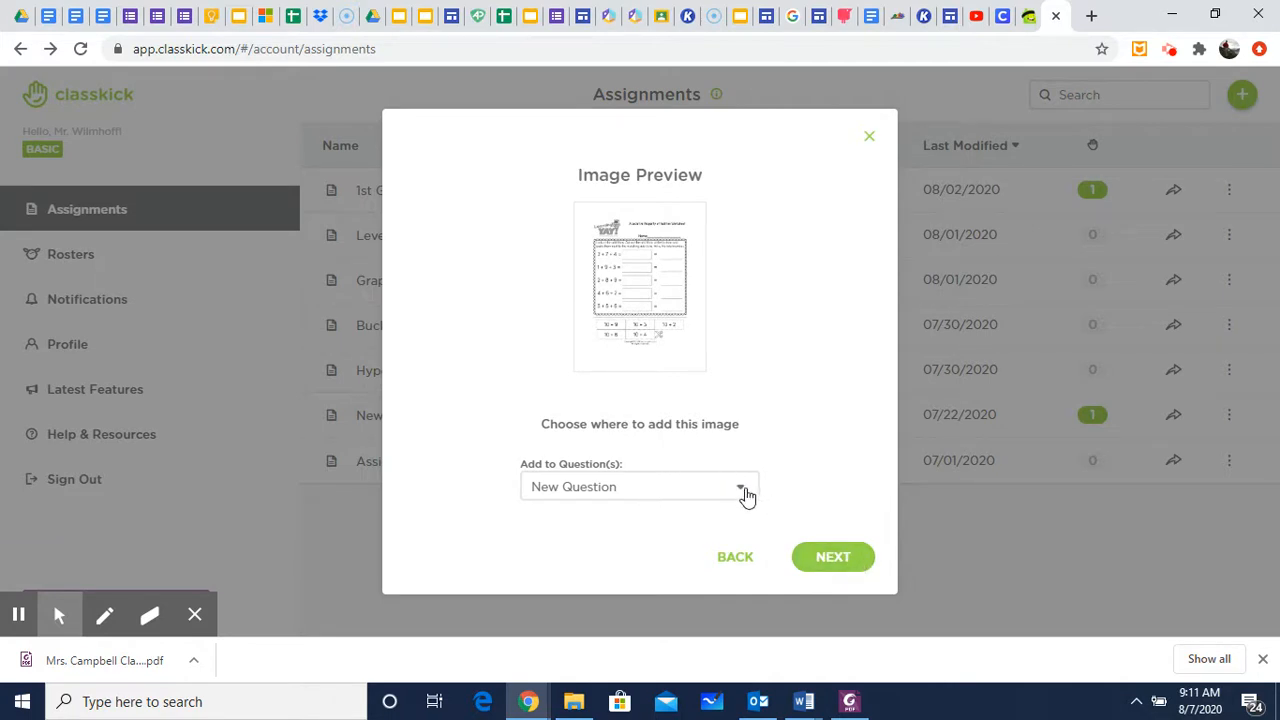
left_click(834, 560)
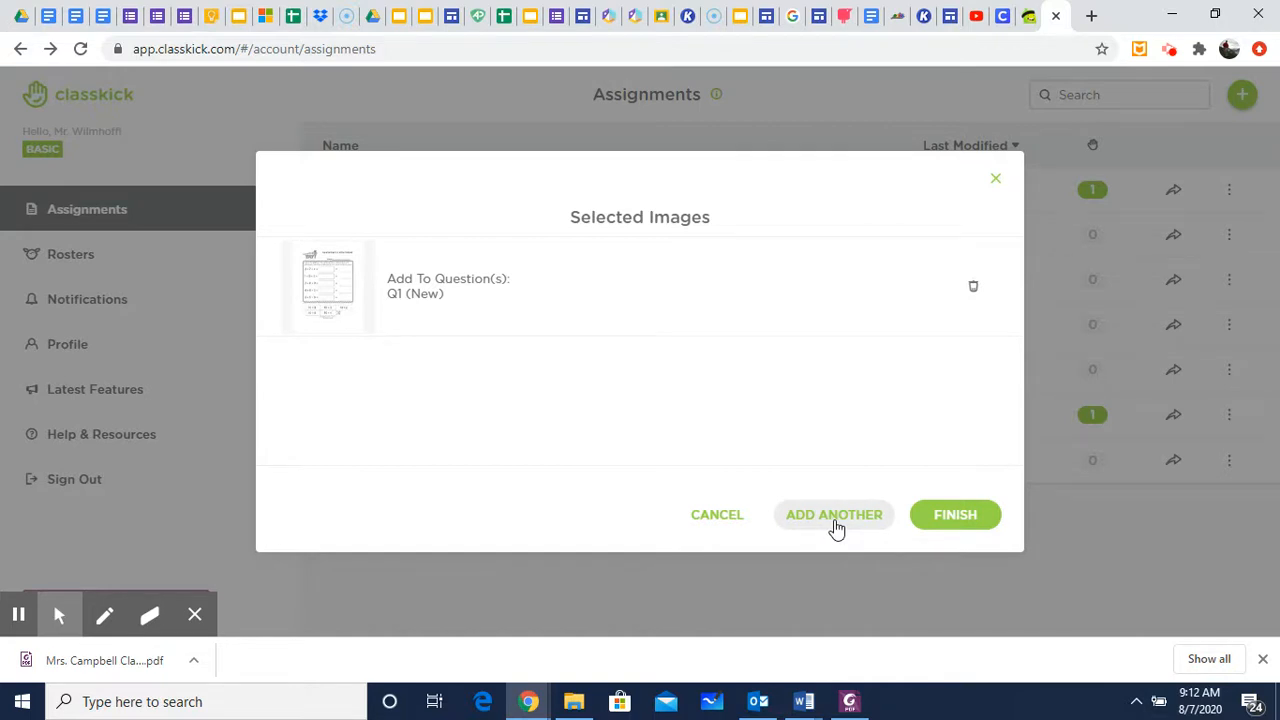
Add page 3, the Possessive Nouns worksheet, as another new question and finish the import.
left_click(836, 528)
left_click(677, 533)
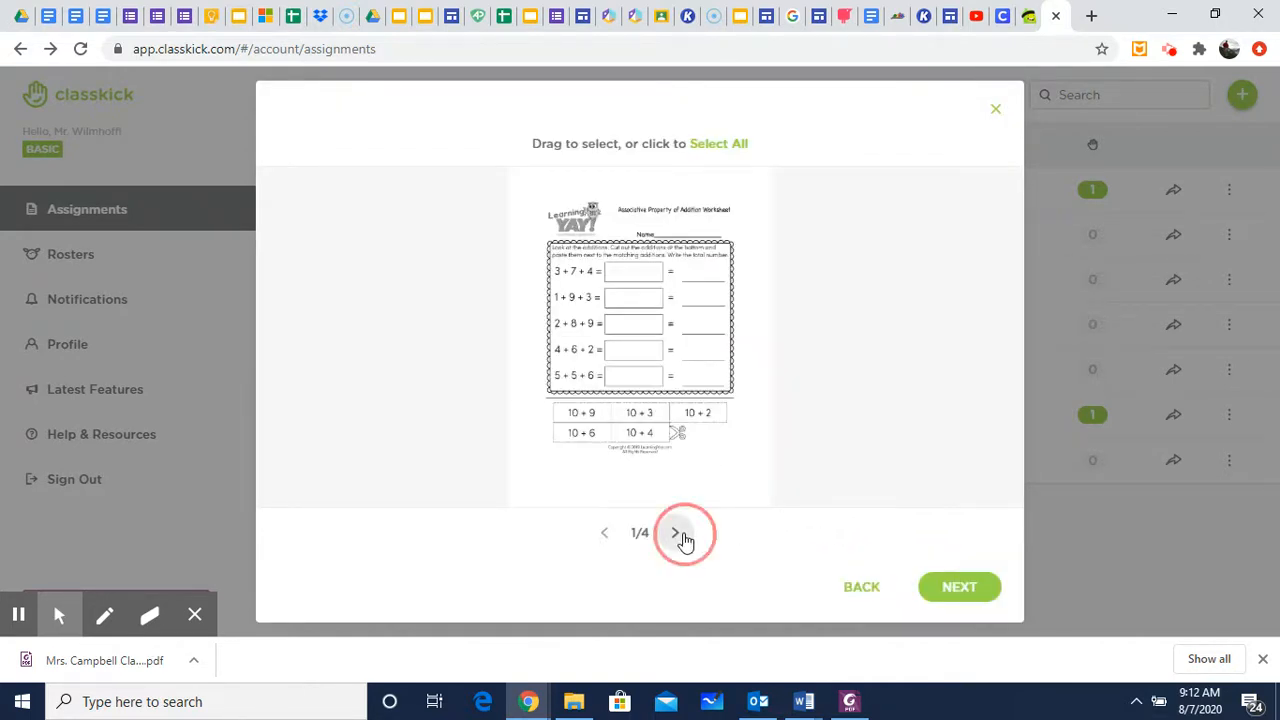
left_click(677, 534)
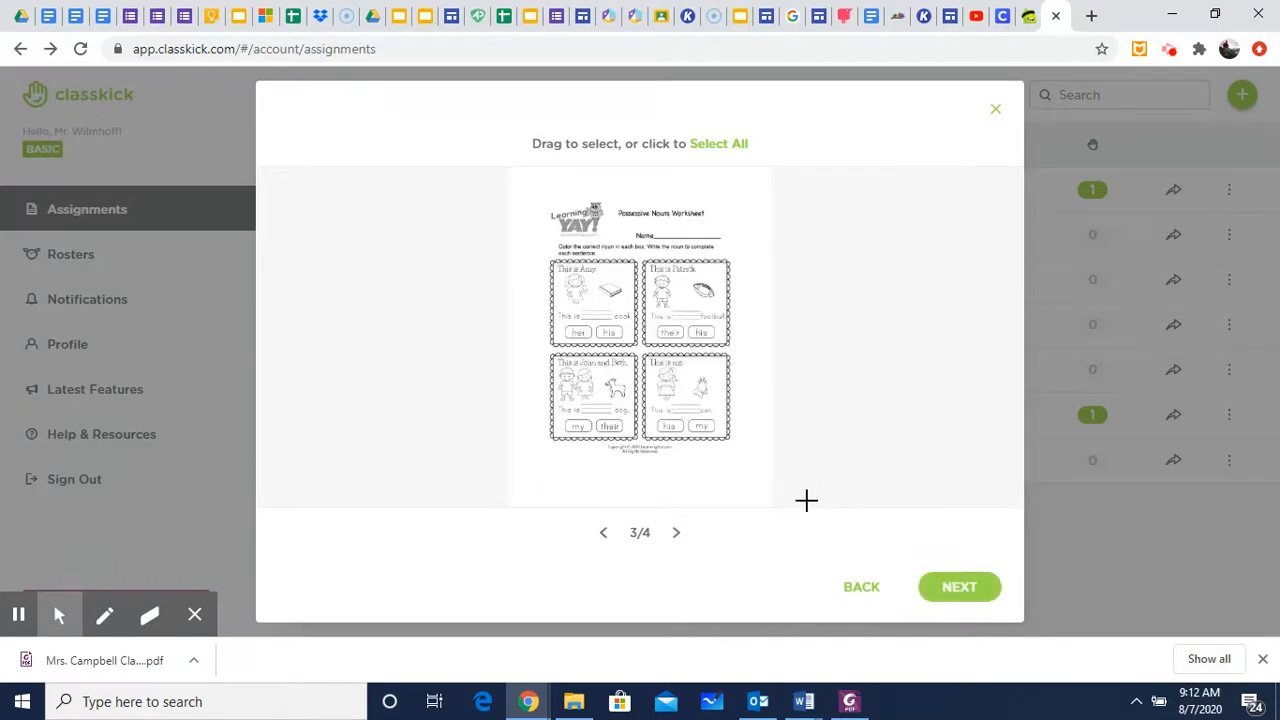
left_click(959, 590)
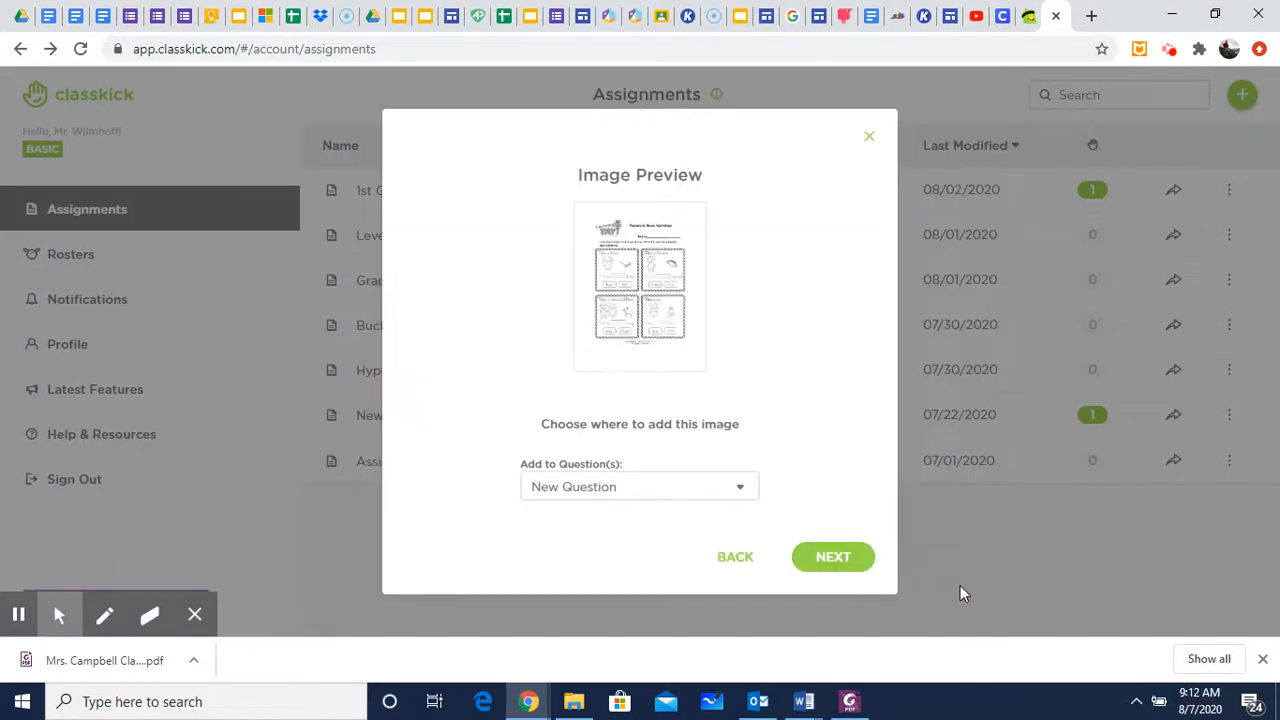
left_click(834, 559)
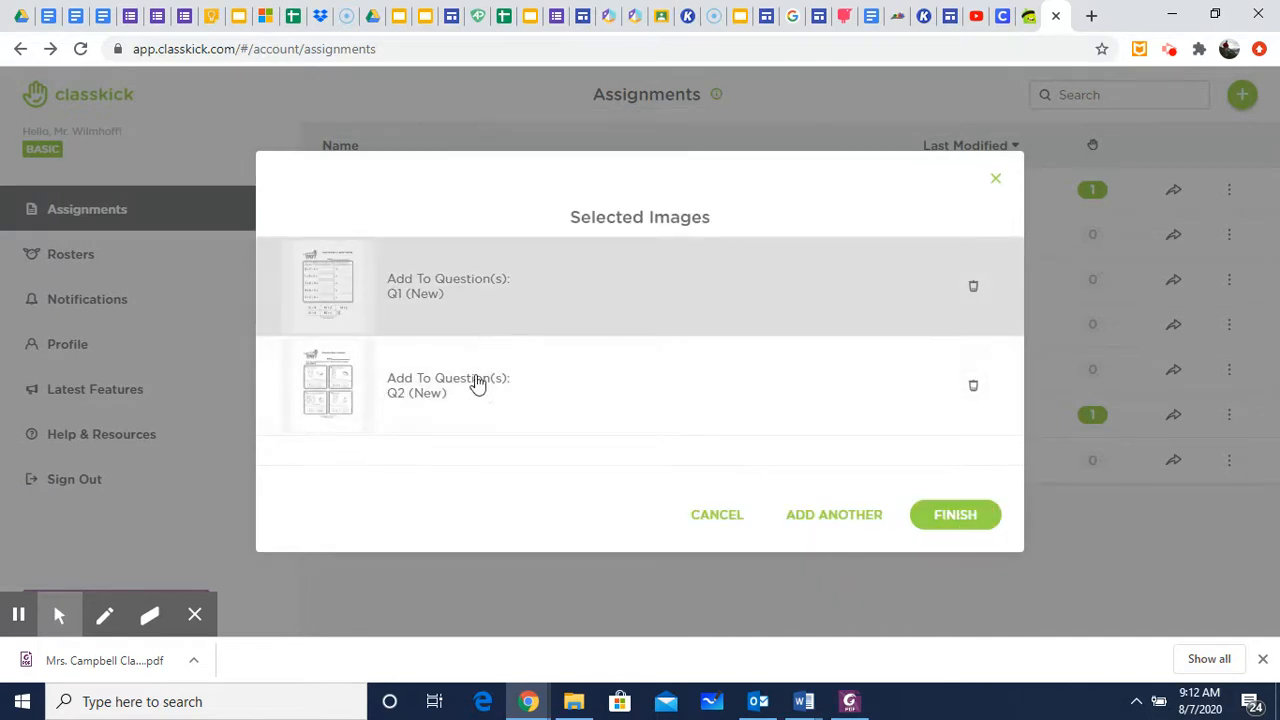
left_click(955, 516)
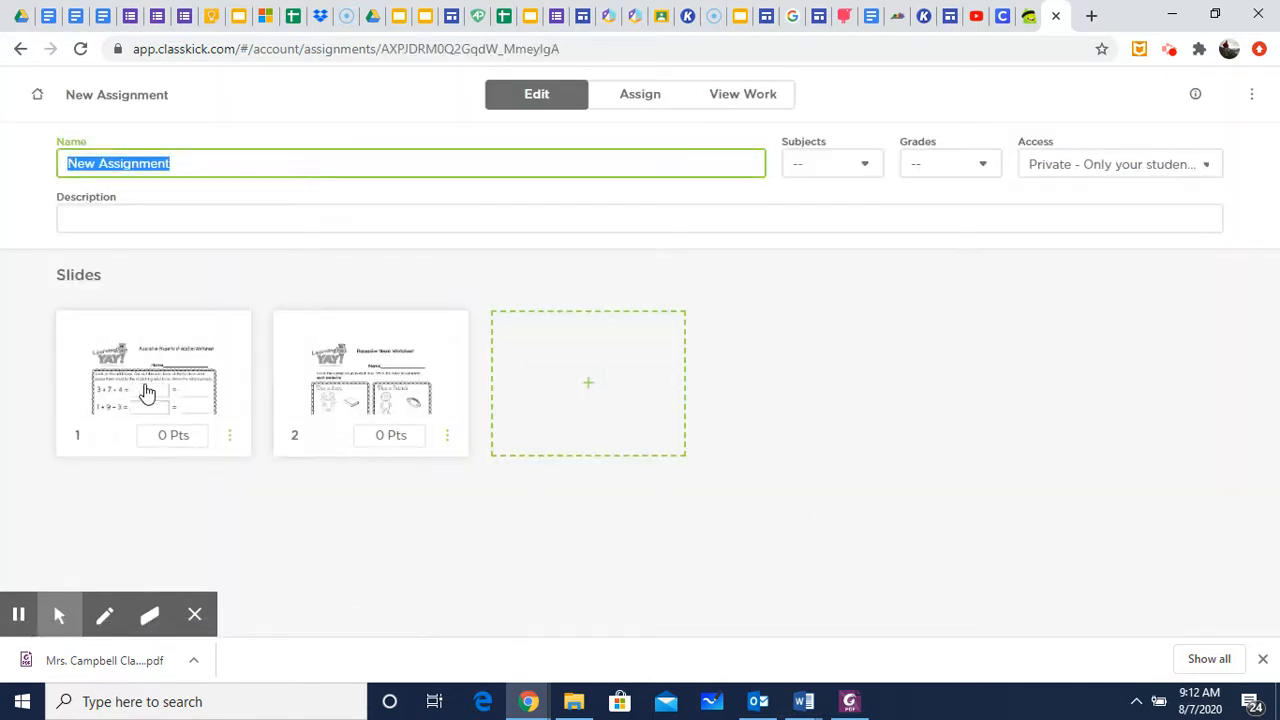
Examine the imported worksheets on slides 1 and 2, then return to the assignment overview.
left_click(160, 382)
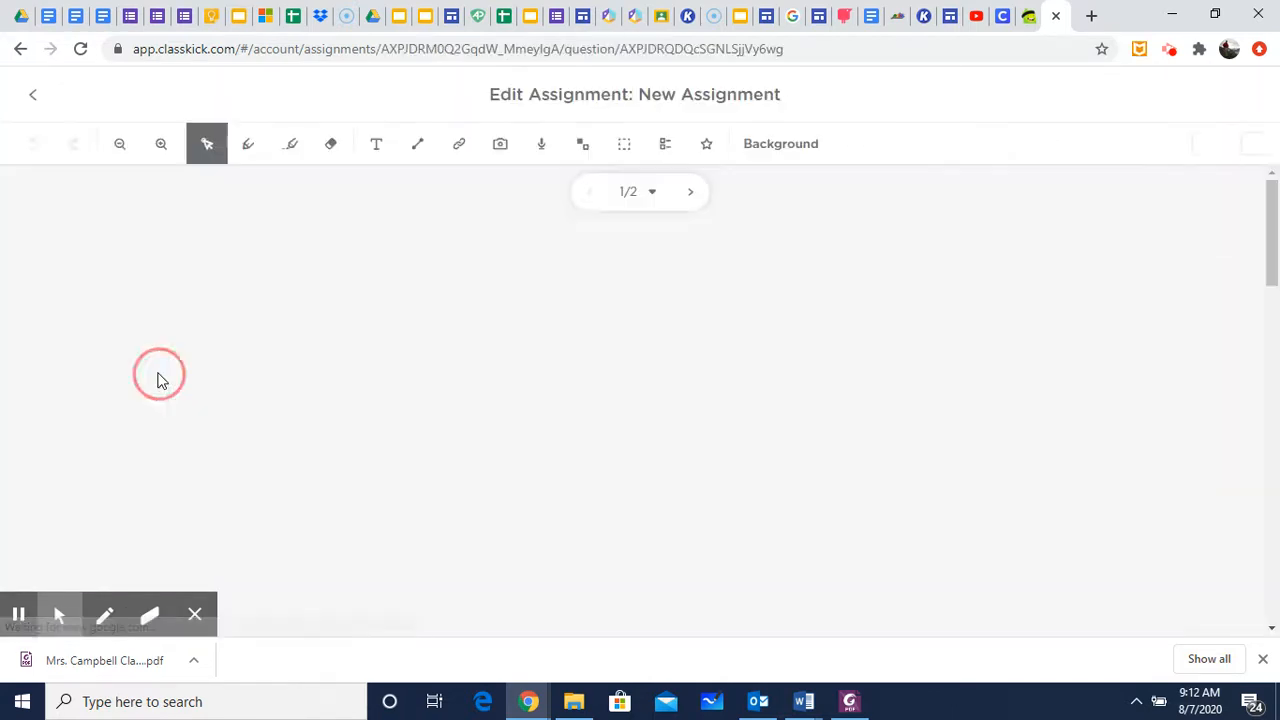
scroll(922, 471, "down", 5)
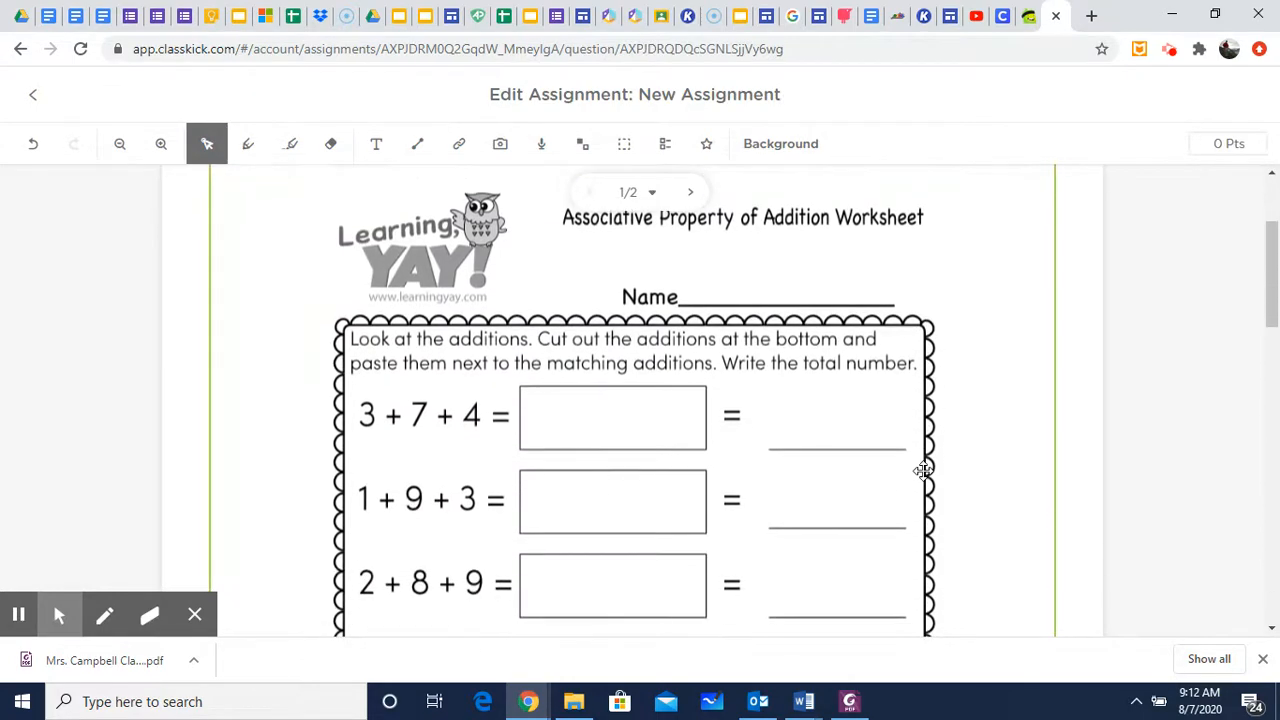
scroll(922, 471, "down", 3)
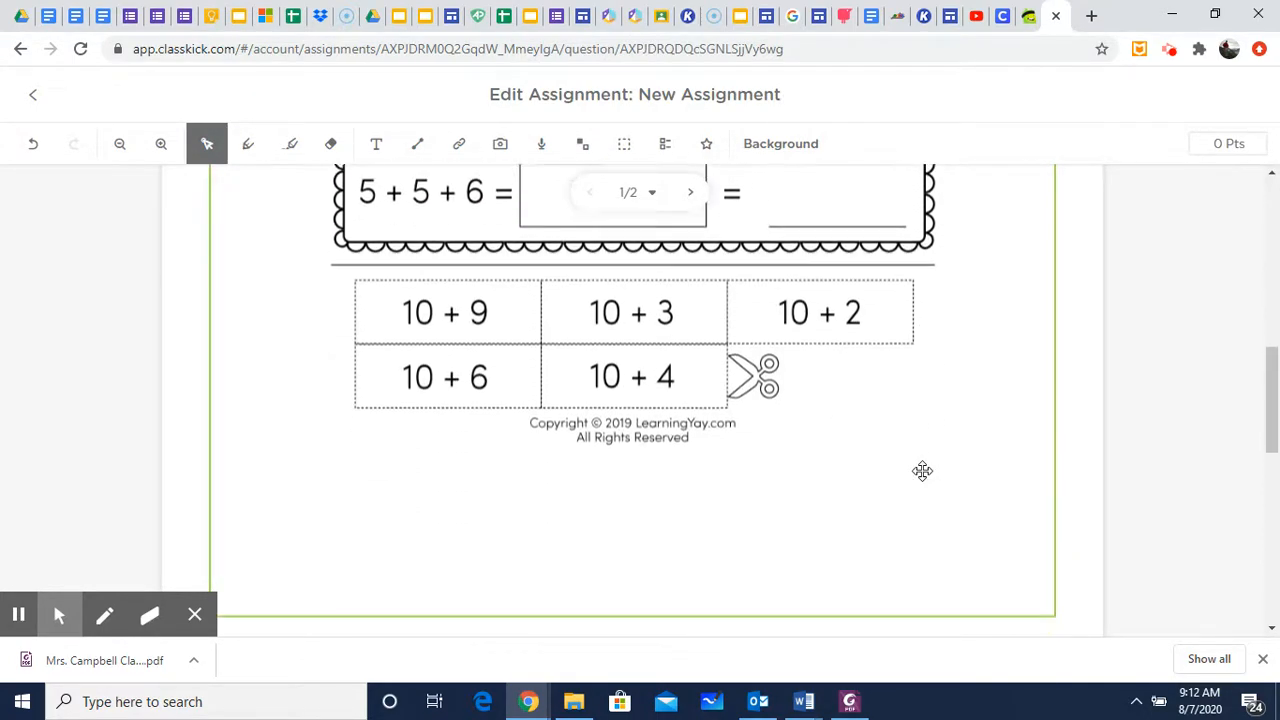
scroll(922, 471, "up", 1)
scroll(922, 471, "up", 7)
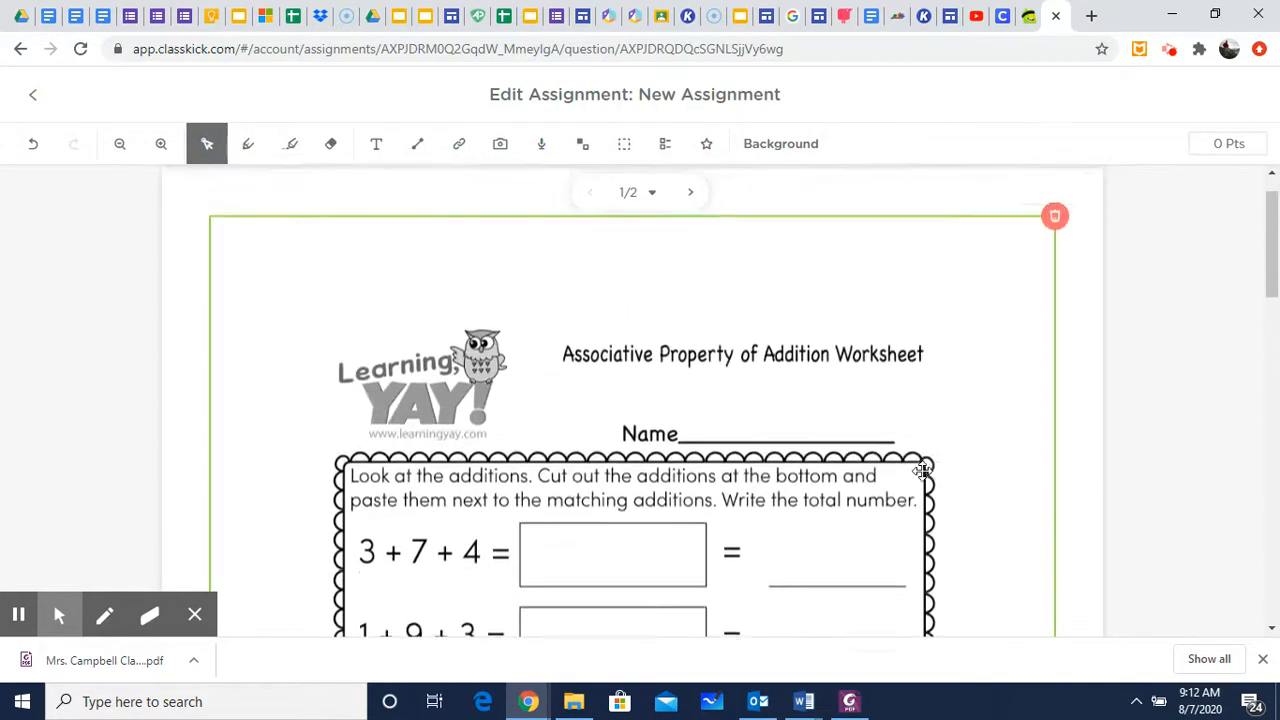
left_click(689, 192)
scroll(1026, 436, "down", 8)
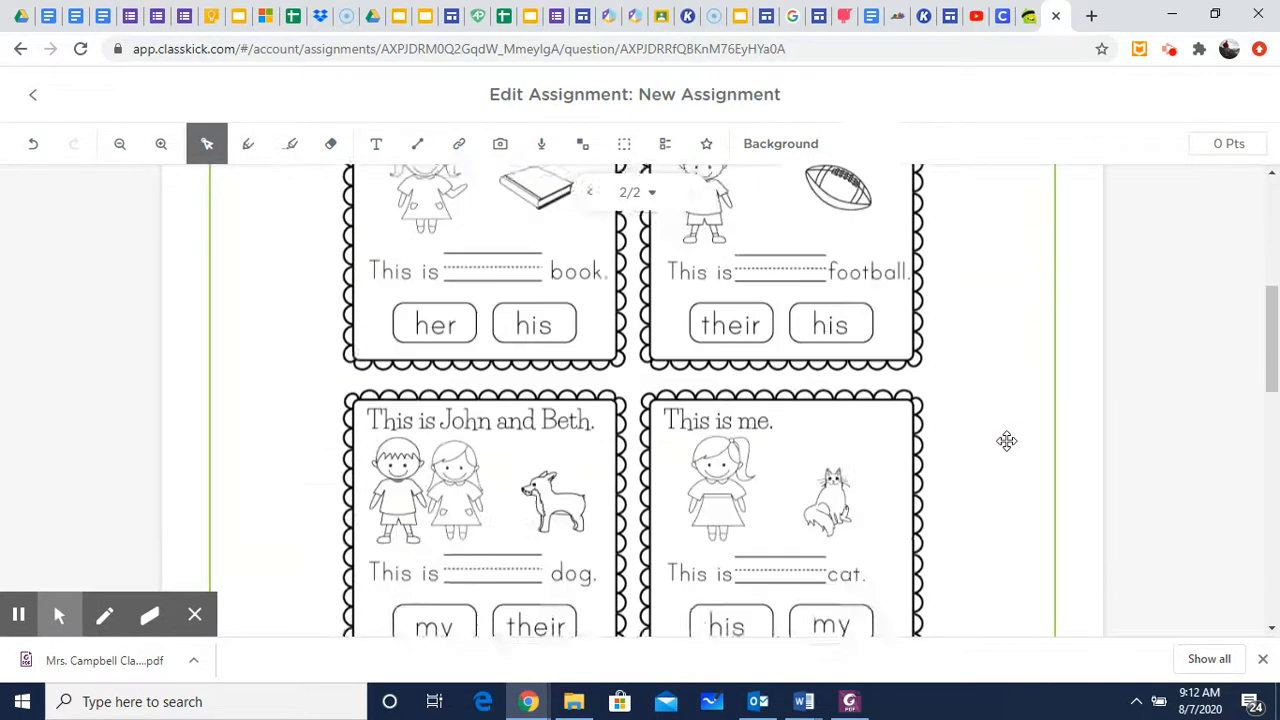
scroll(995, 445, "up", 8)
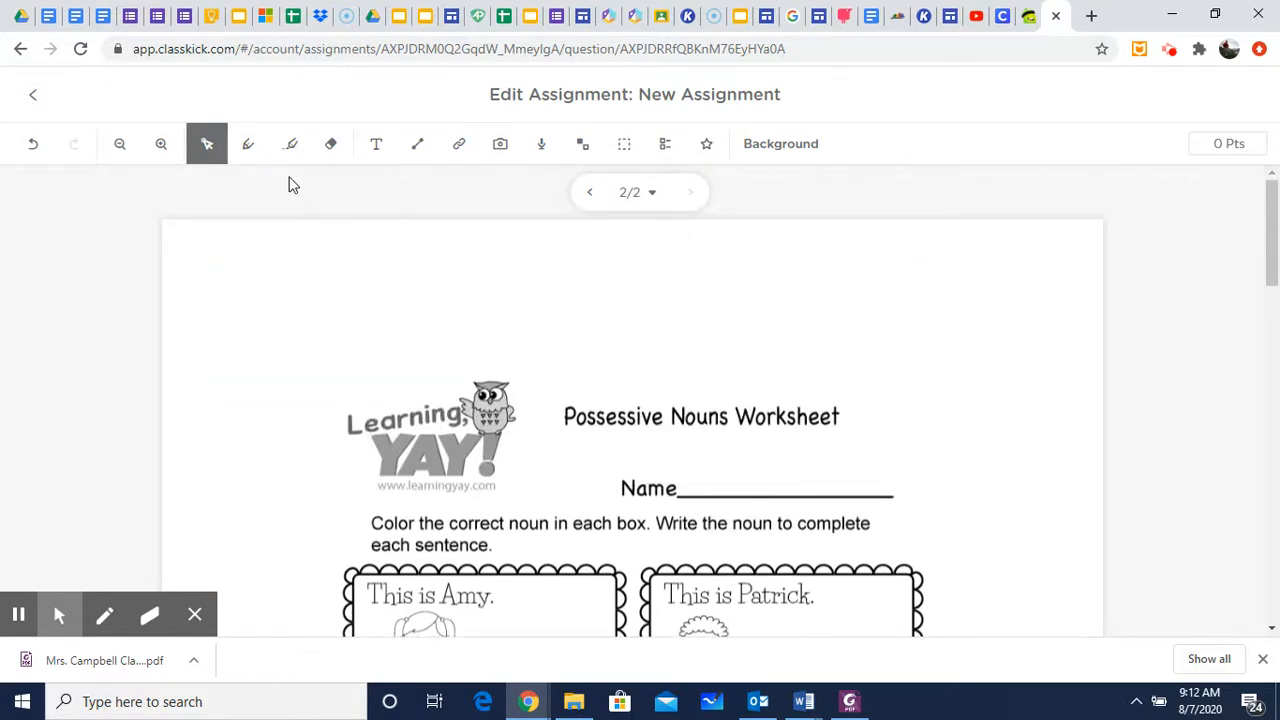
left_click(32, 94)
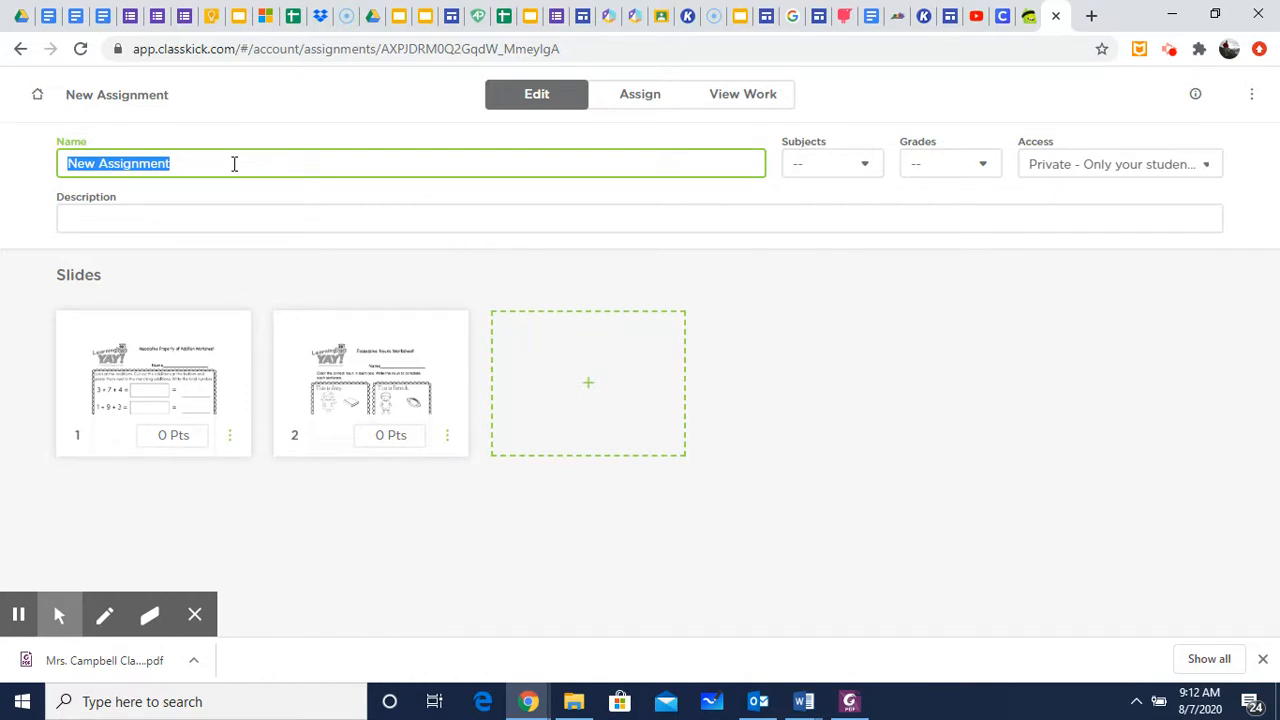
Name the assignment "Perry County Example".
type("Perry")
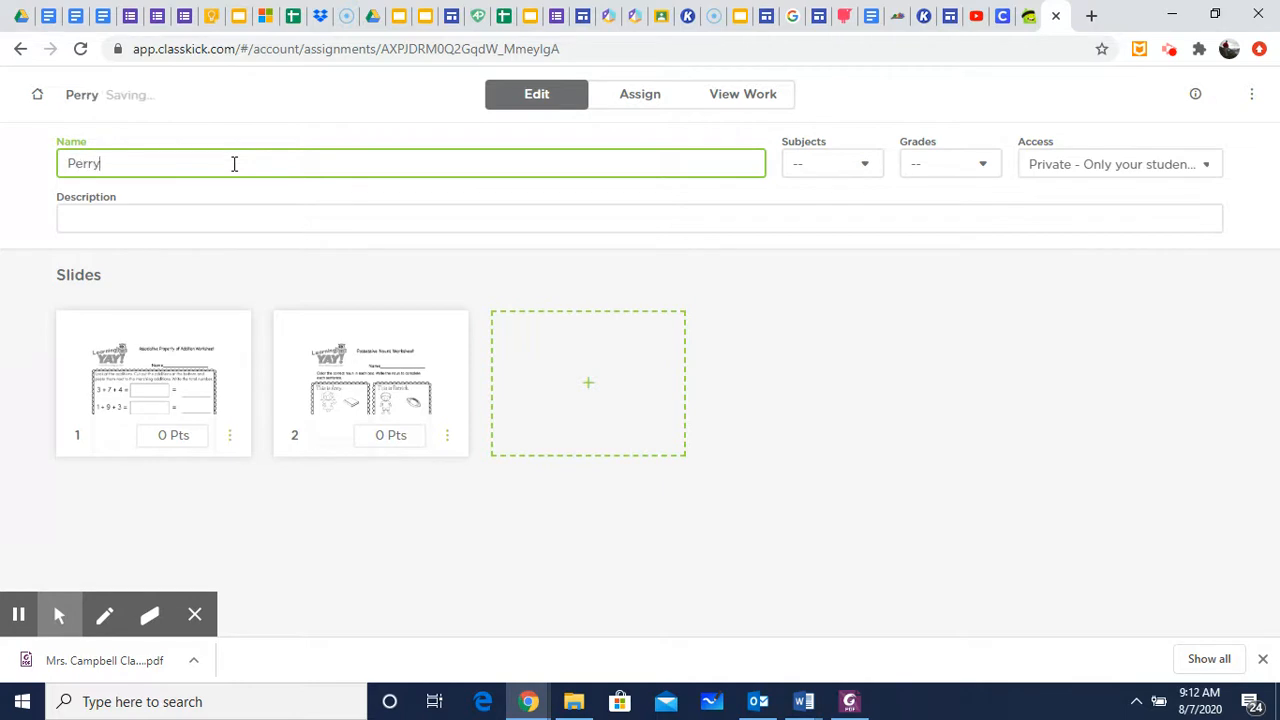
type(" County")
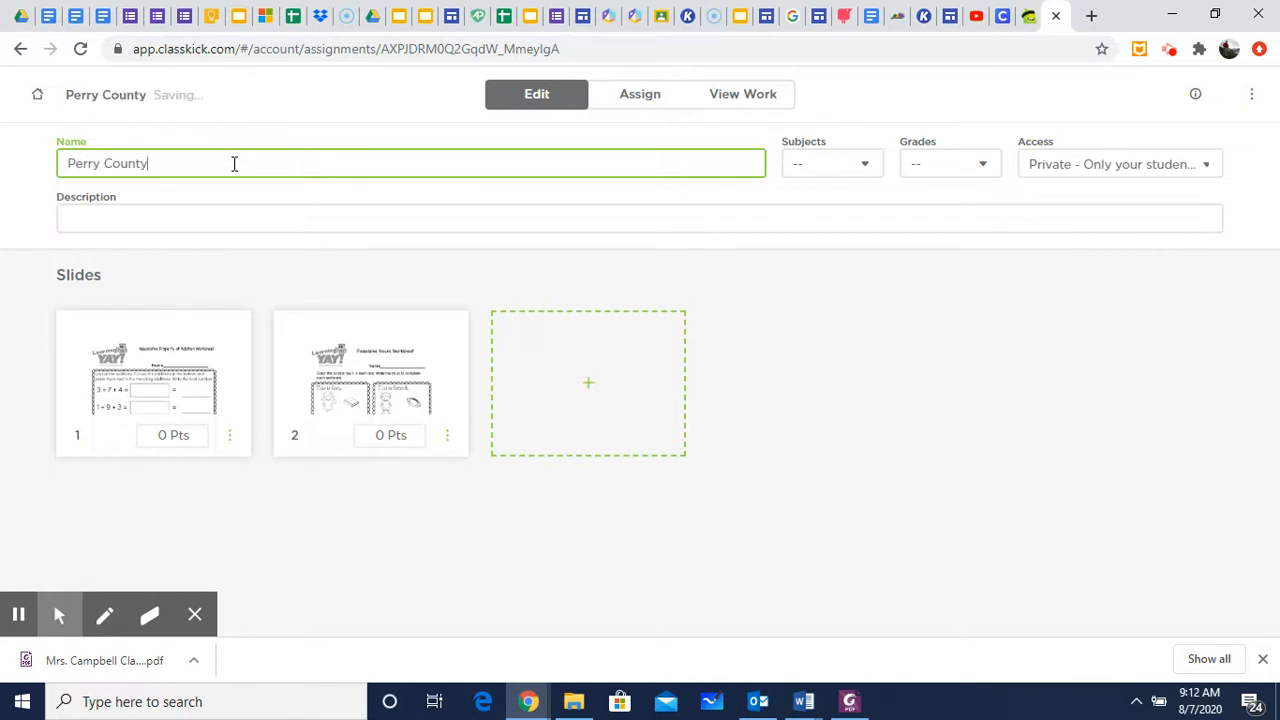
type(" Example")
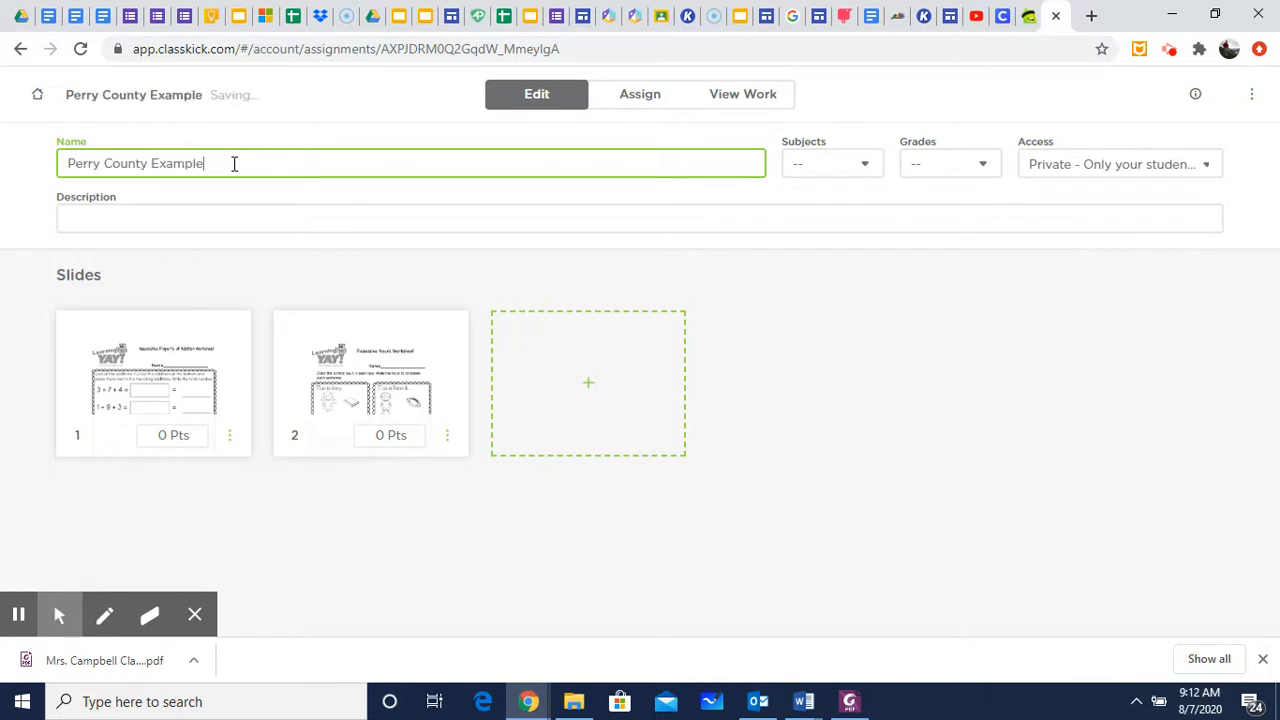
left_click(400, 192)
Set the assignment's subjects to Math and Reading.
left_click(867, 171)
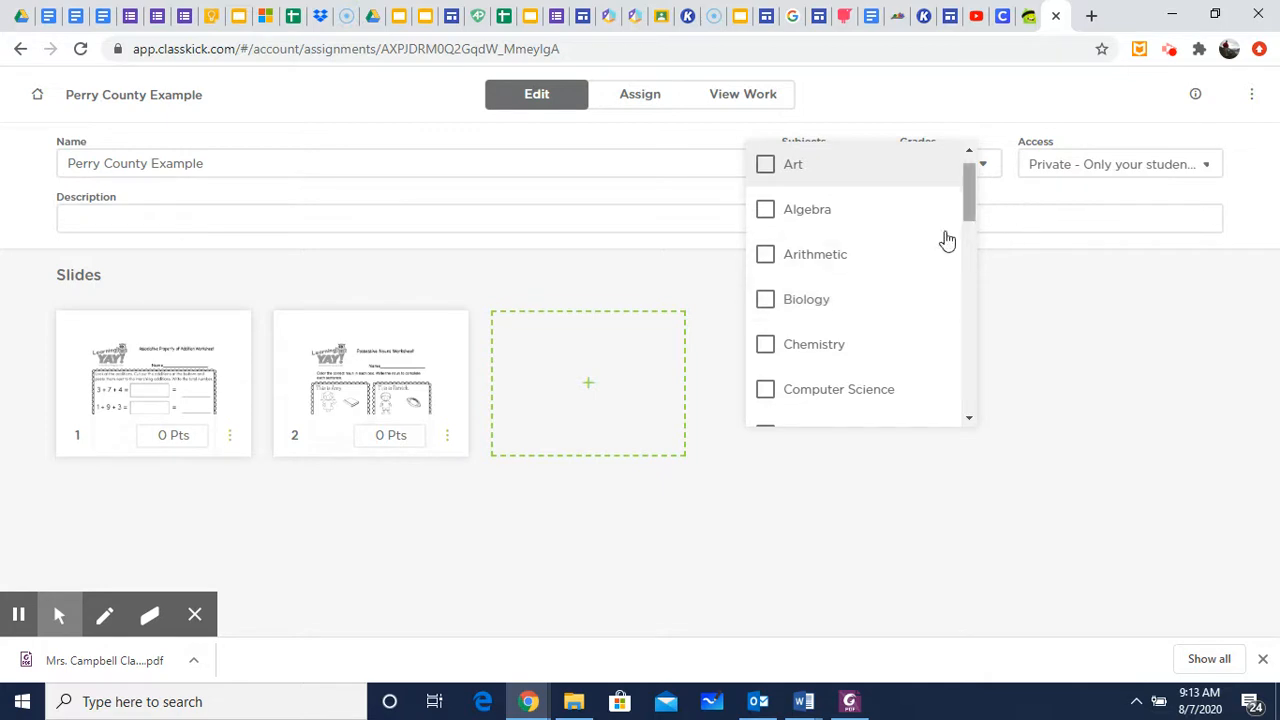
scroll(866, 257, "down", 2)
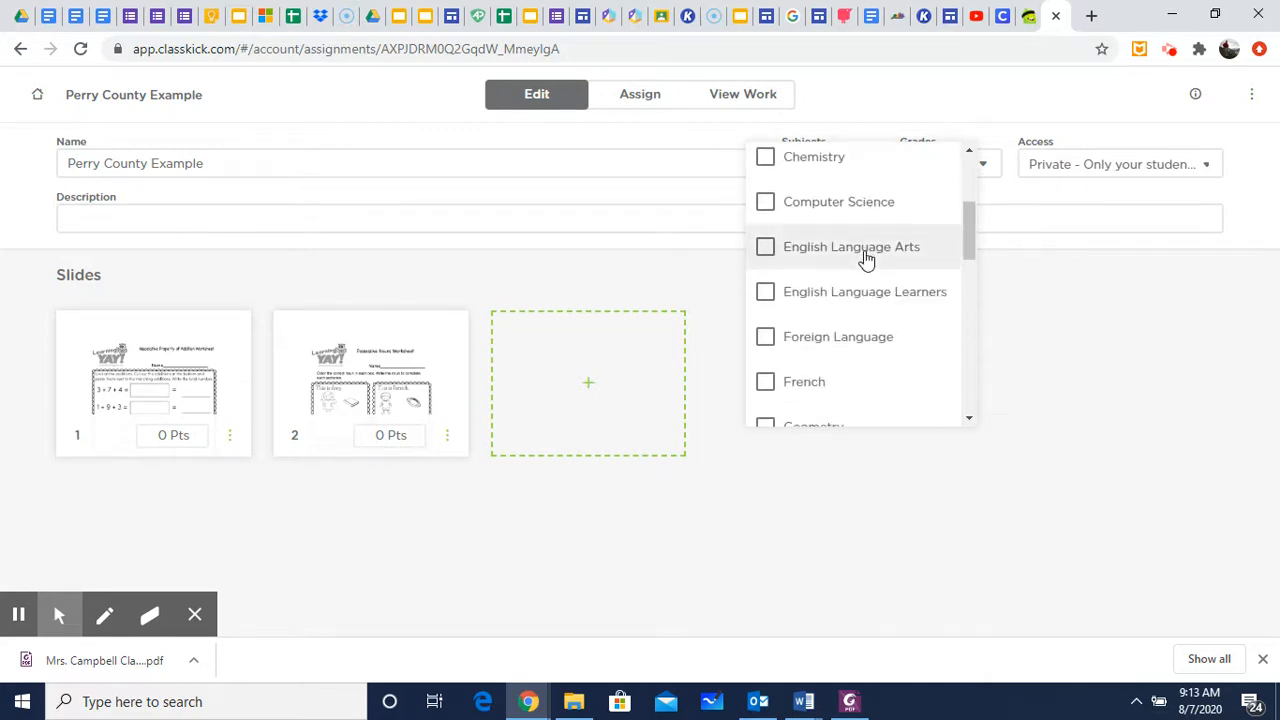
scroll(866, 258, "down", 4)
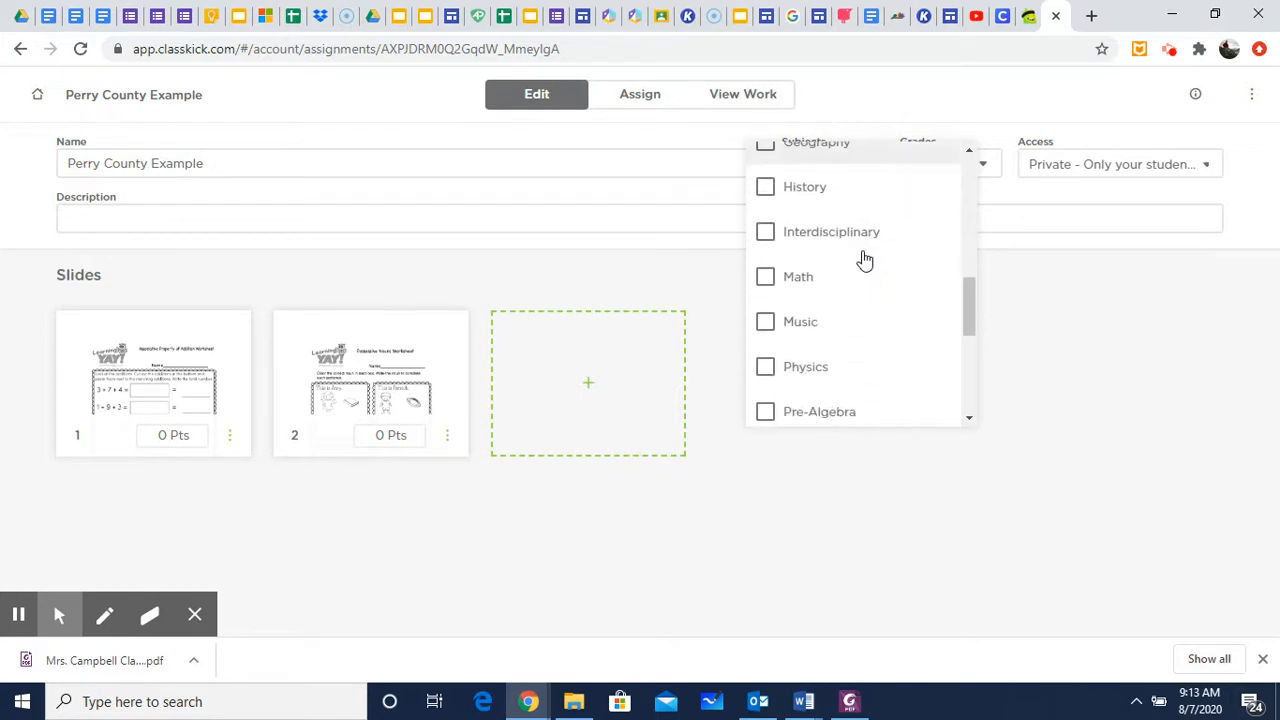
scroll(865, 260, "down", 1)
left_click(770, 184)
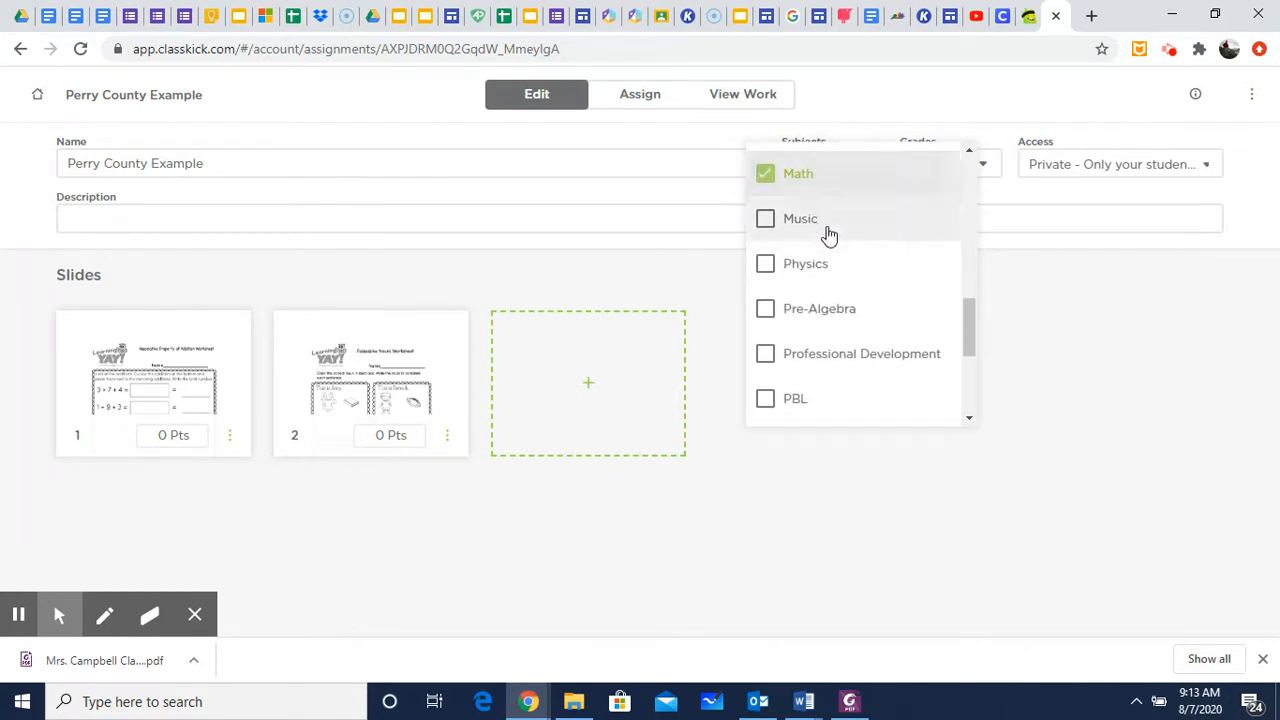
scroll(829, 234, "down", 2)
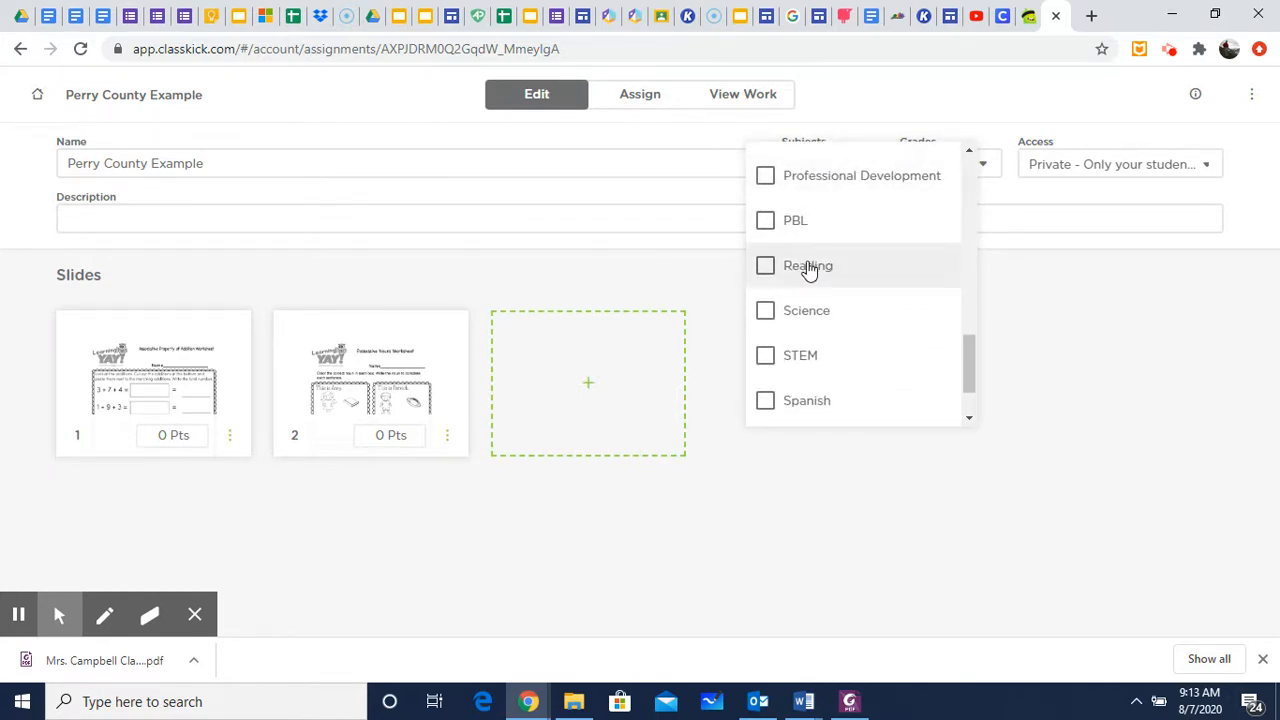
left_click(790, 268)
left_click(993, 188)
Review the assignment's grade and access options, keeping access private to the teacher's own students.
left_click(982, 170)
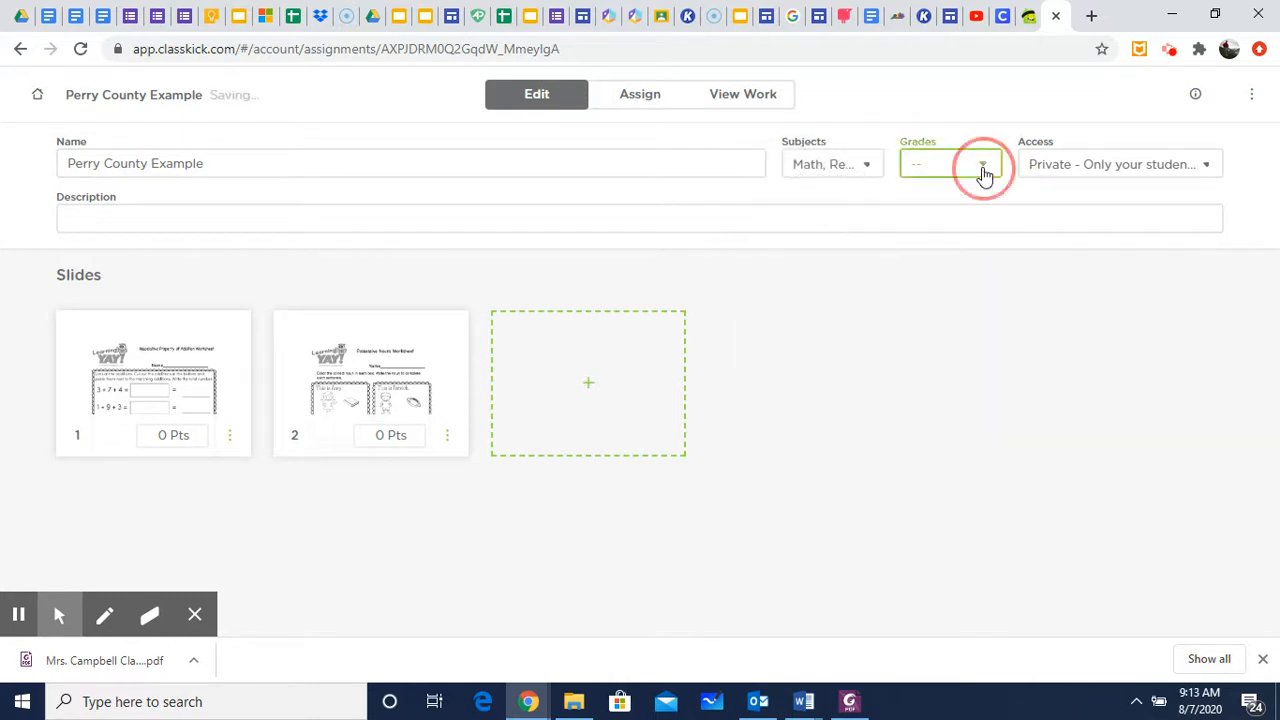
left_click(1064, 311)
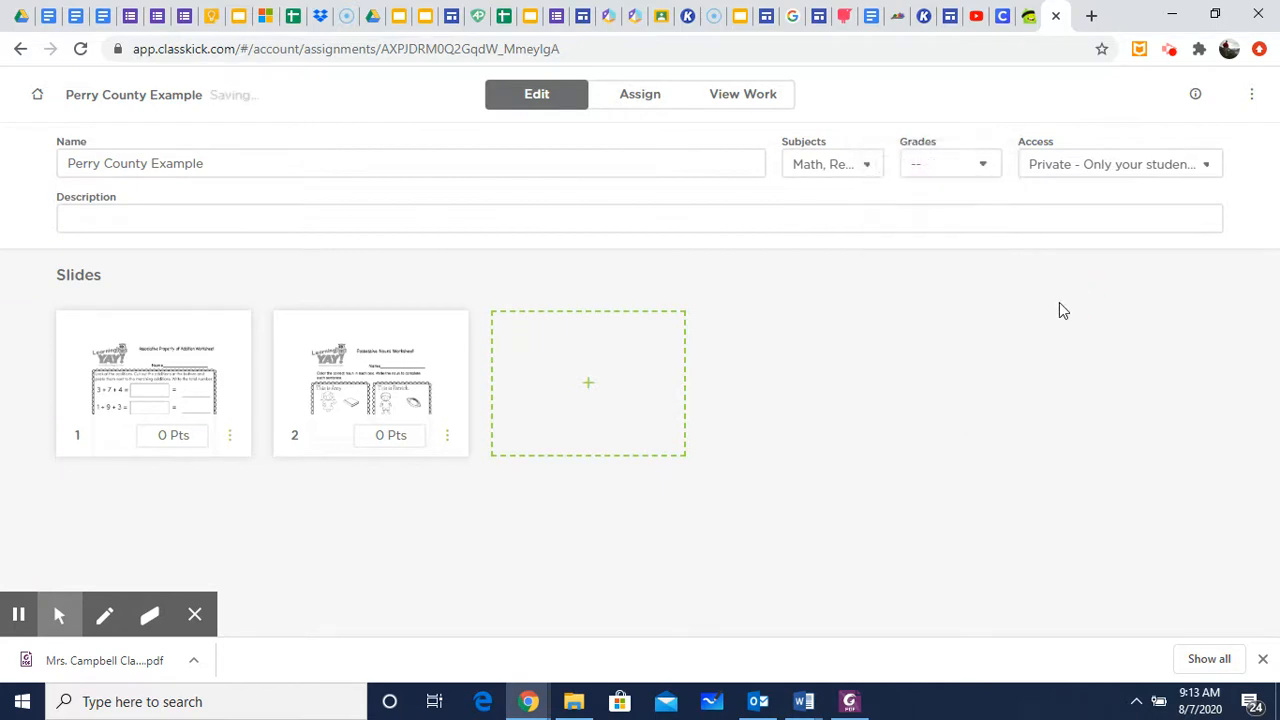
left_click(1160, 168)
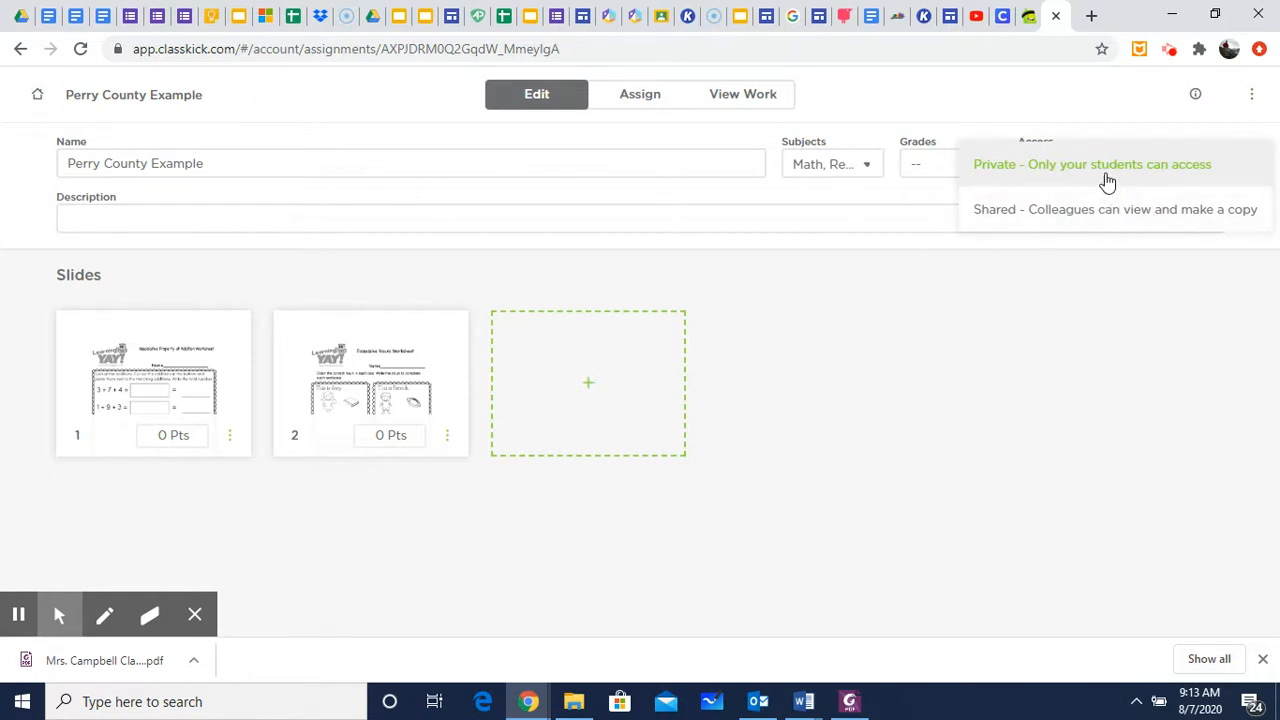
left_click(904, 292)
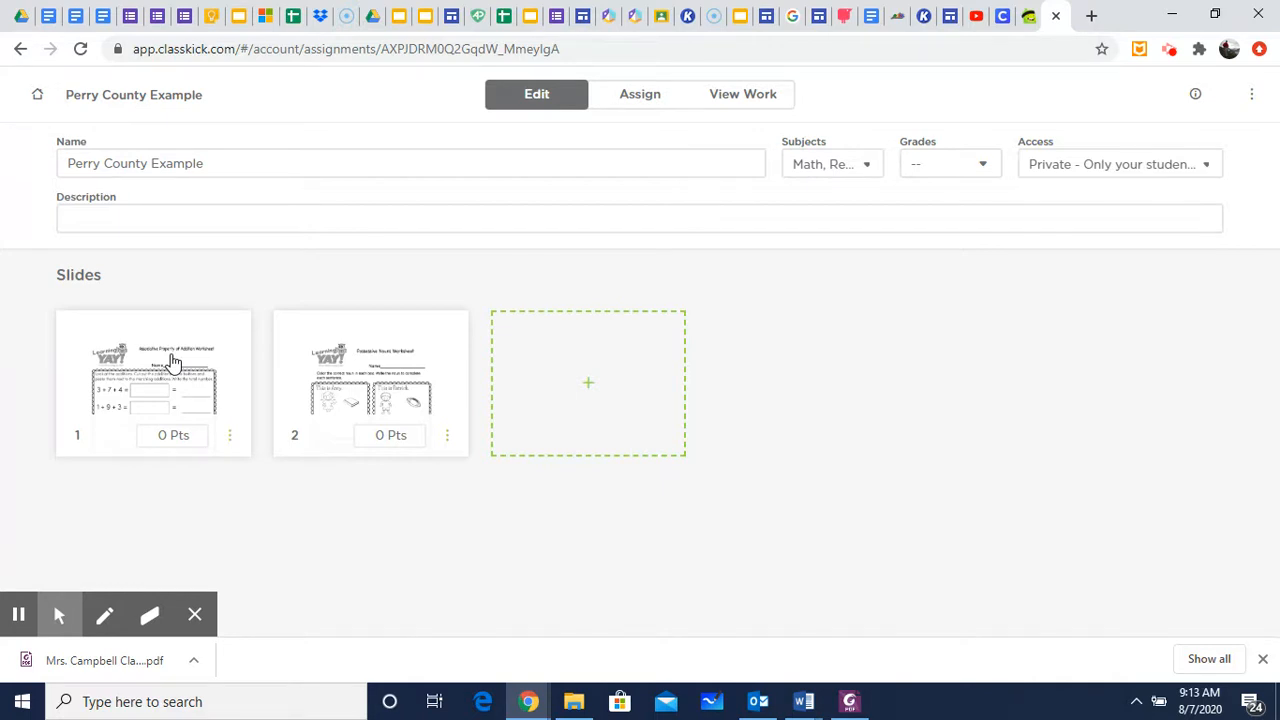
Open slide 1 and examine the addition worksheet's instructions, problems, answer lines and cut-out cards.
left_click(172, 362)
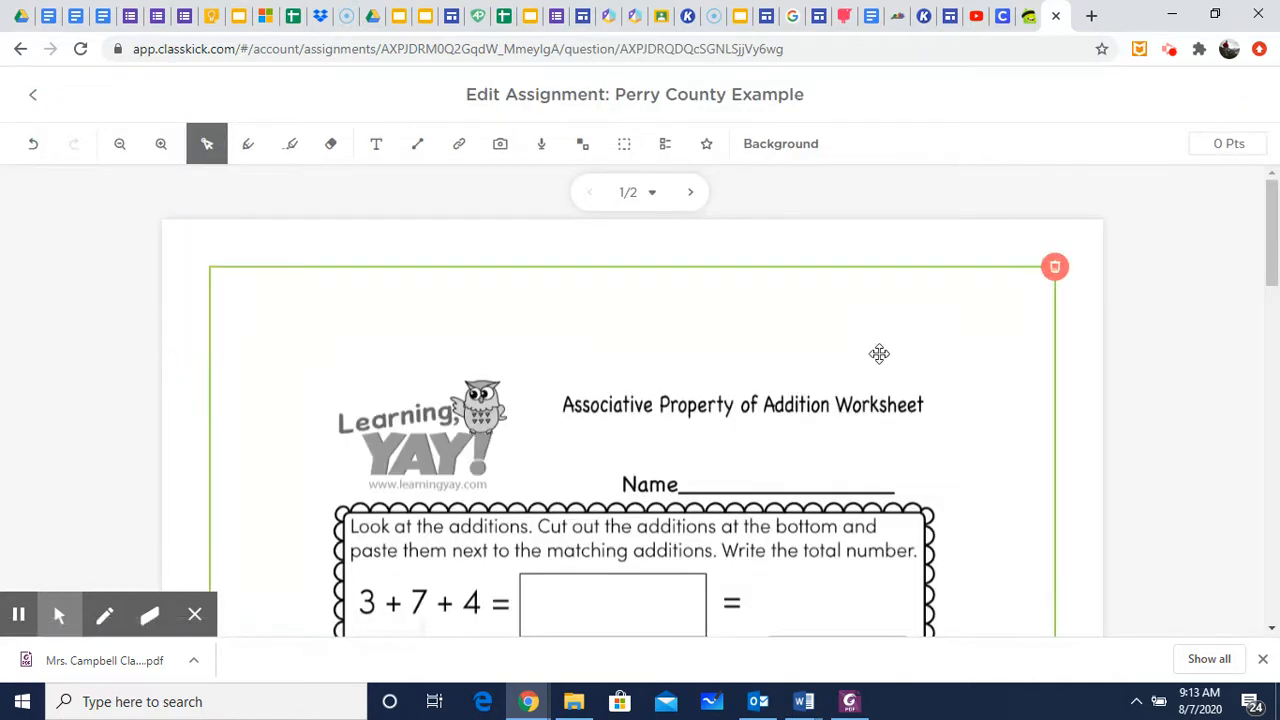
scroll(855, 352, "down", 1)
scroll(855, 352, "down", 2)
scroll(855, 352, "down", 2)
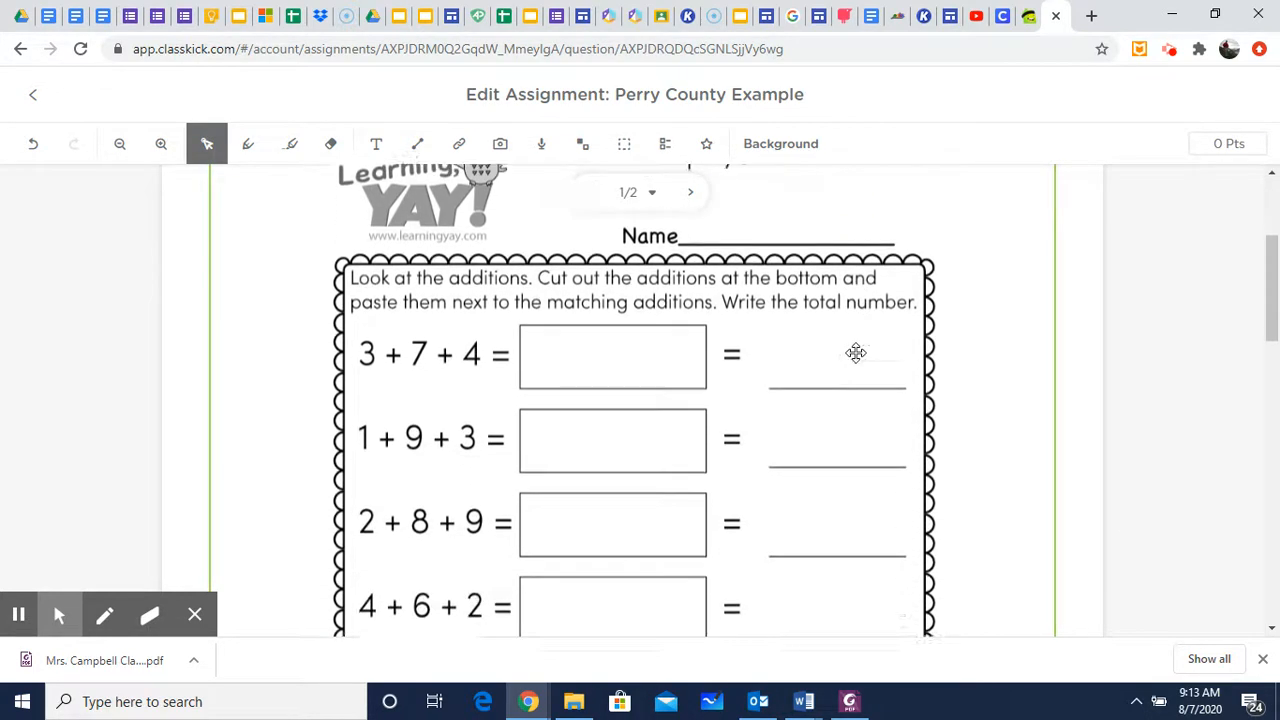
scroll(647, 319, "down", 5)
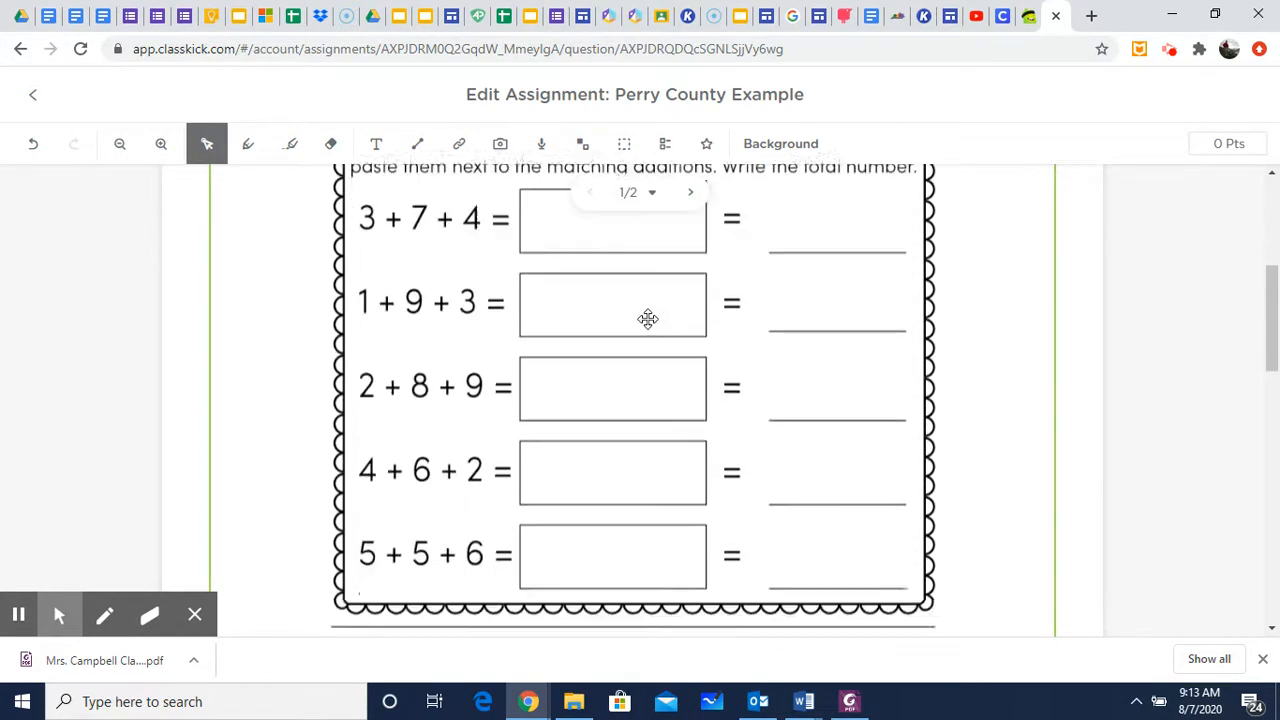
scroll(630, 347, "up", 5)
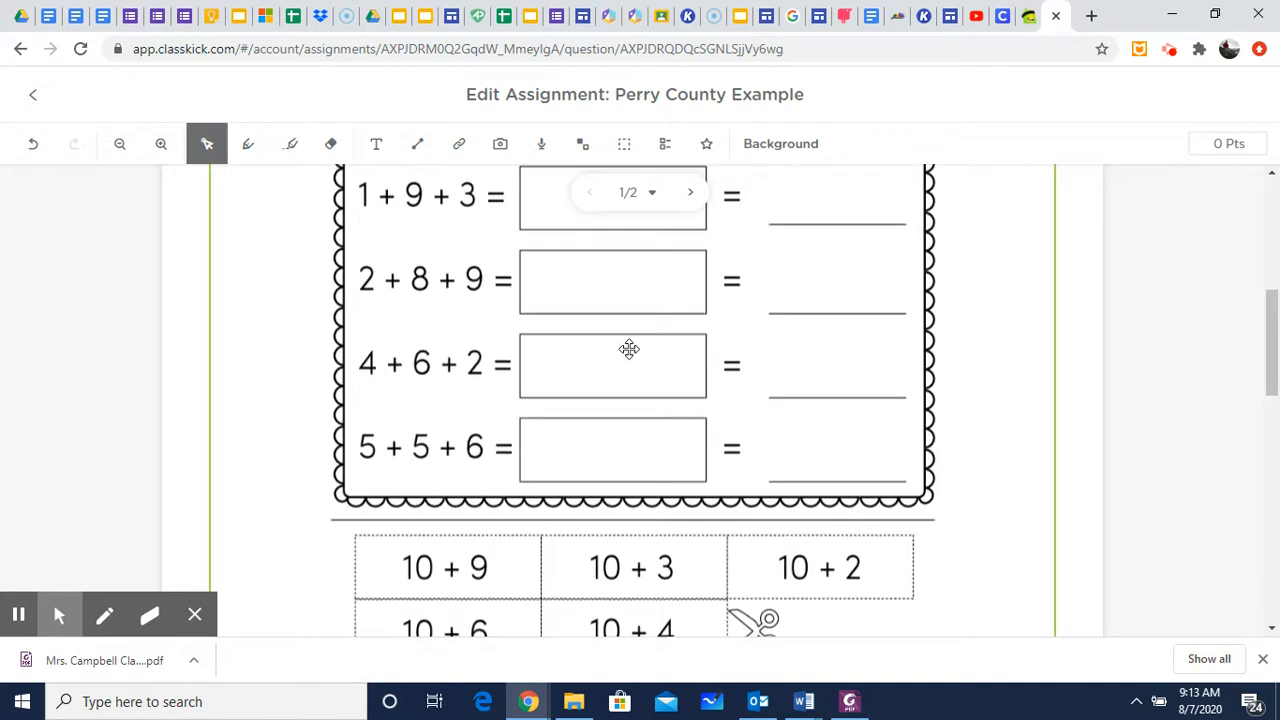
scroll(629, 348, "down", 4)
scroll(630, 348, "down", 2)
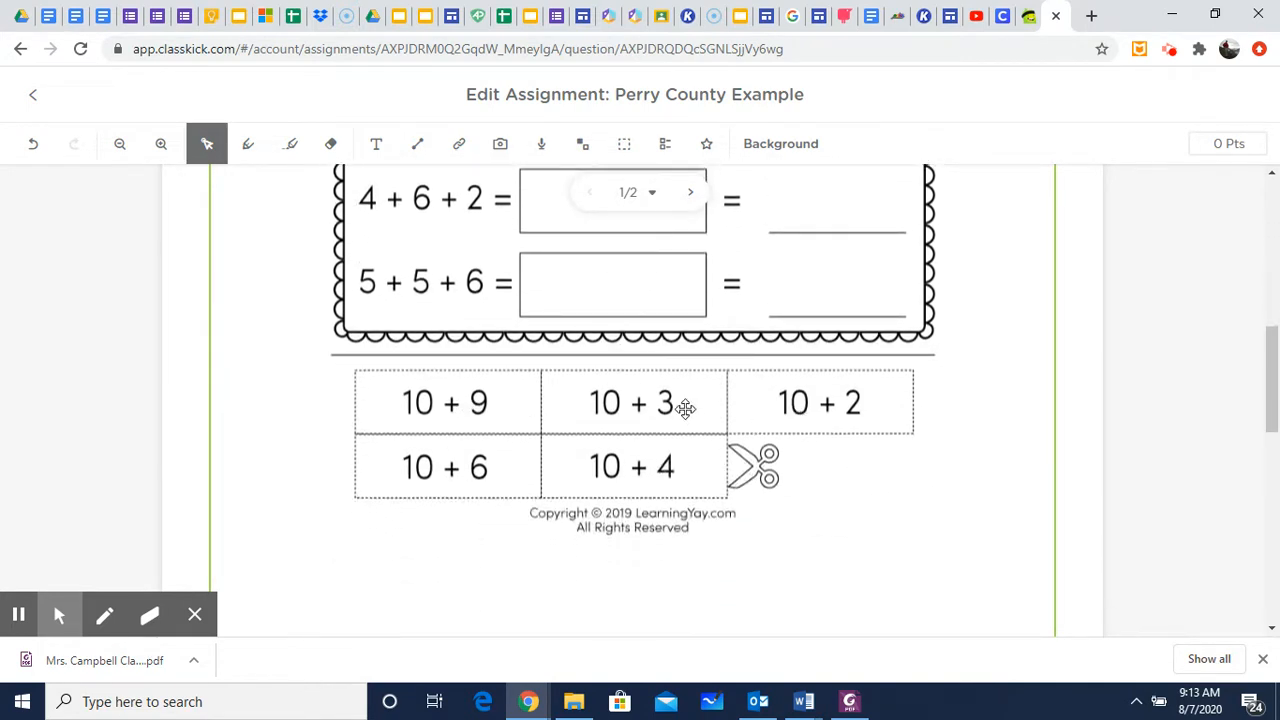
scroll(686, 406, "up", 4)
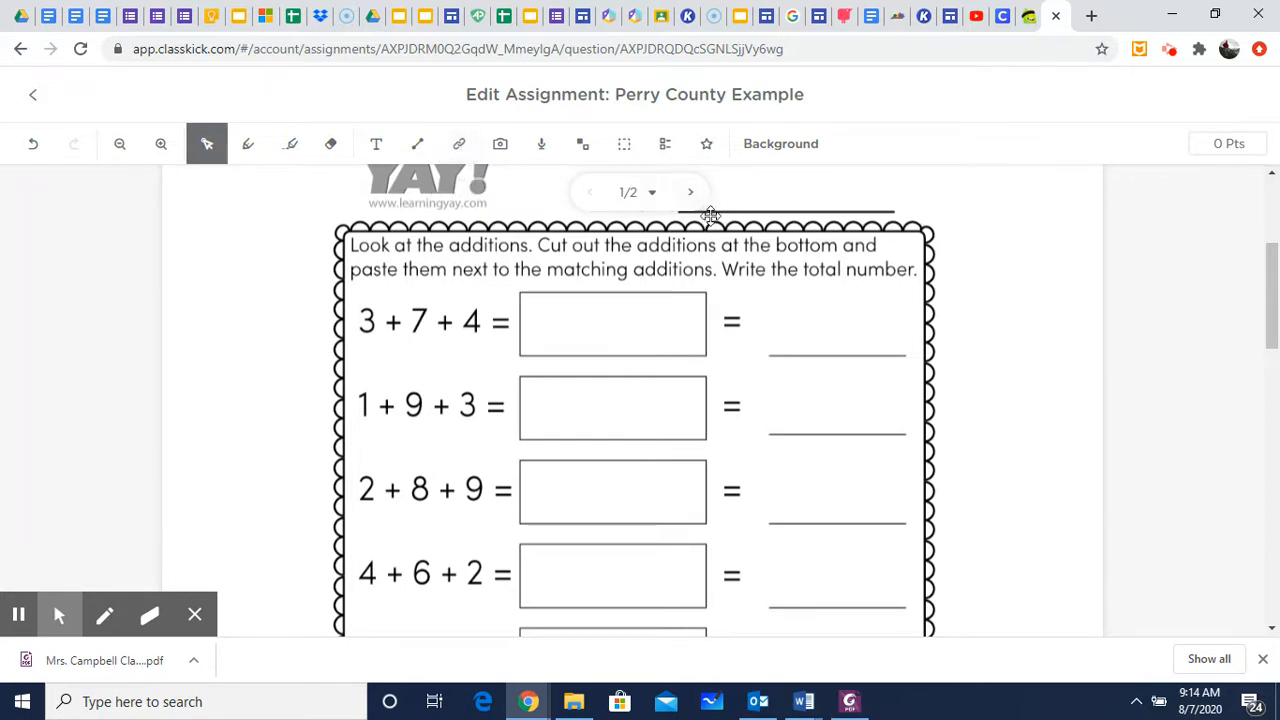
Add a fill-in-the-blank on the answer line of 3 + 7 + 4 with acceptable answer 14, worth 1 point.
left_click(624, 146)
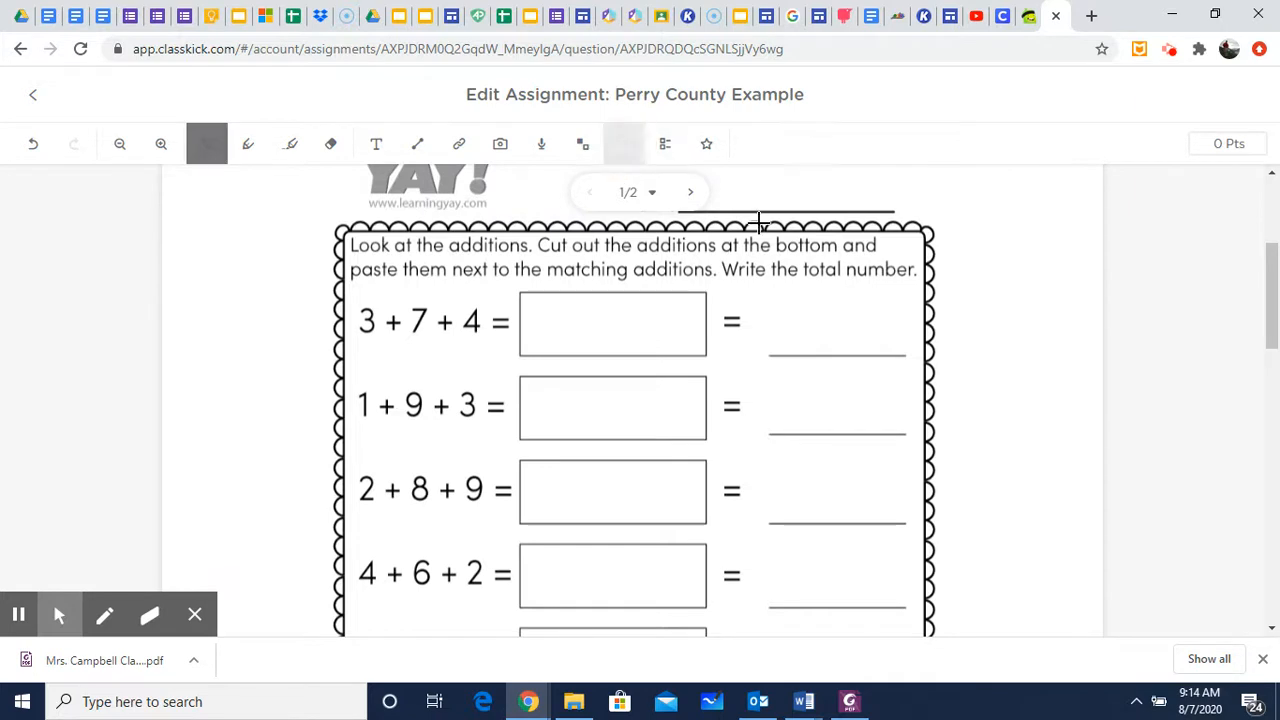
left_click_drag(767, 302, 906, 358)
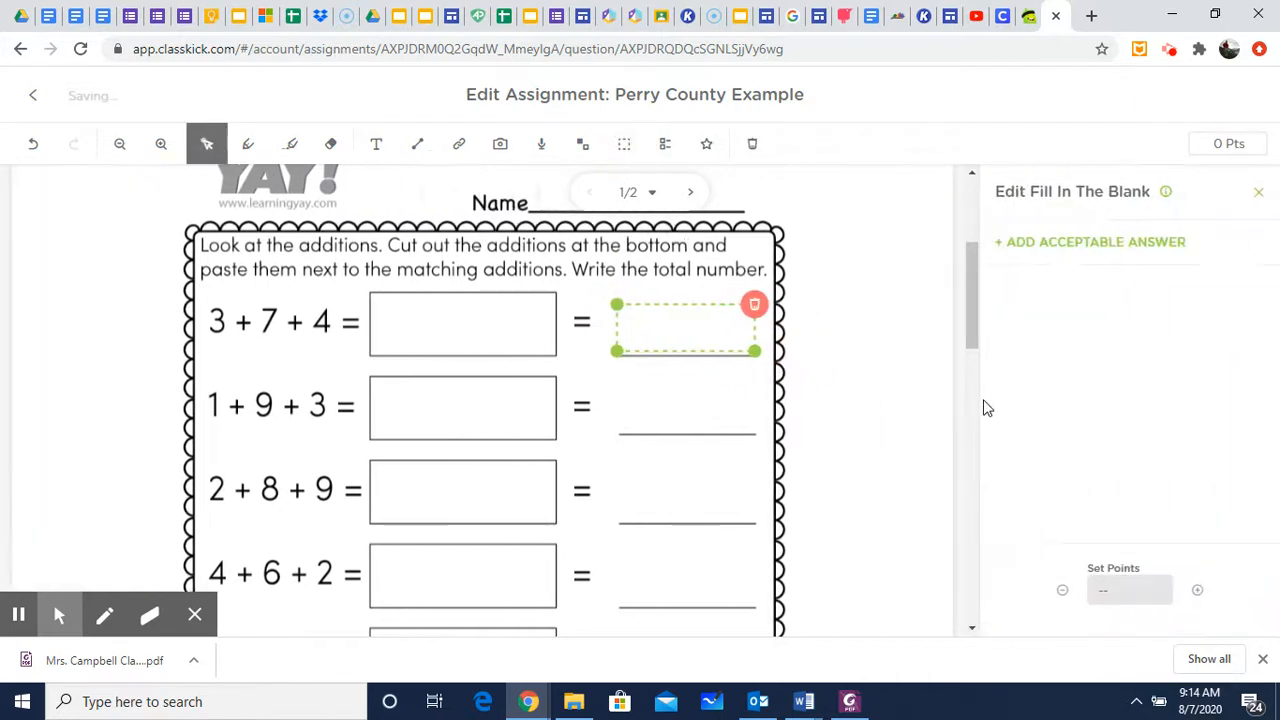
left_click(1063, 259)
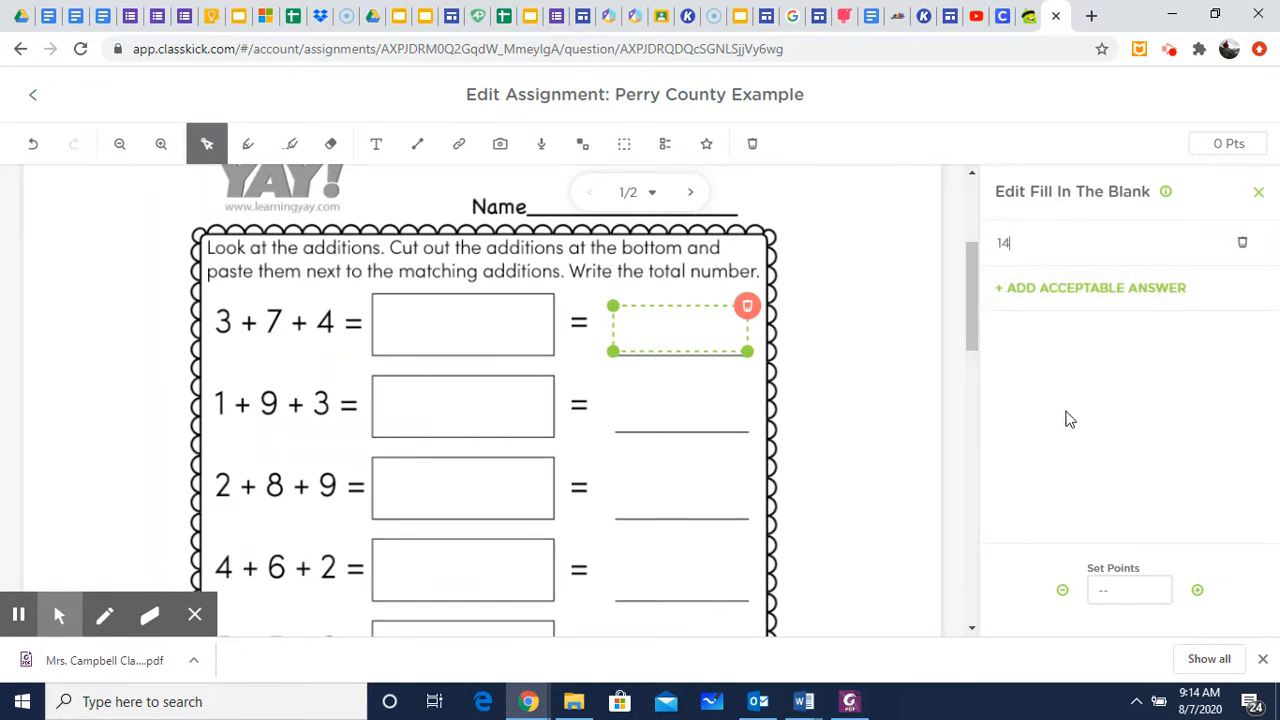
left_click(1115, 594)
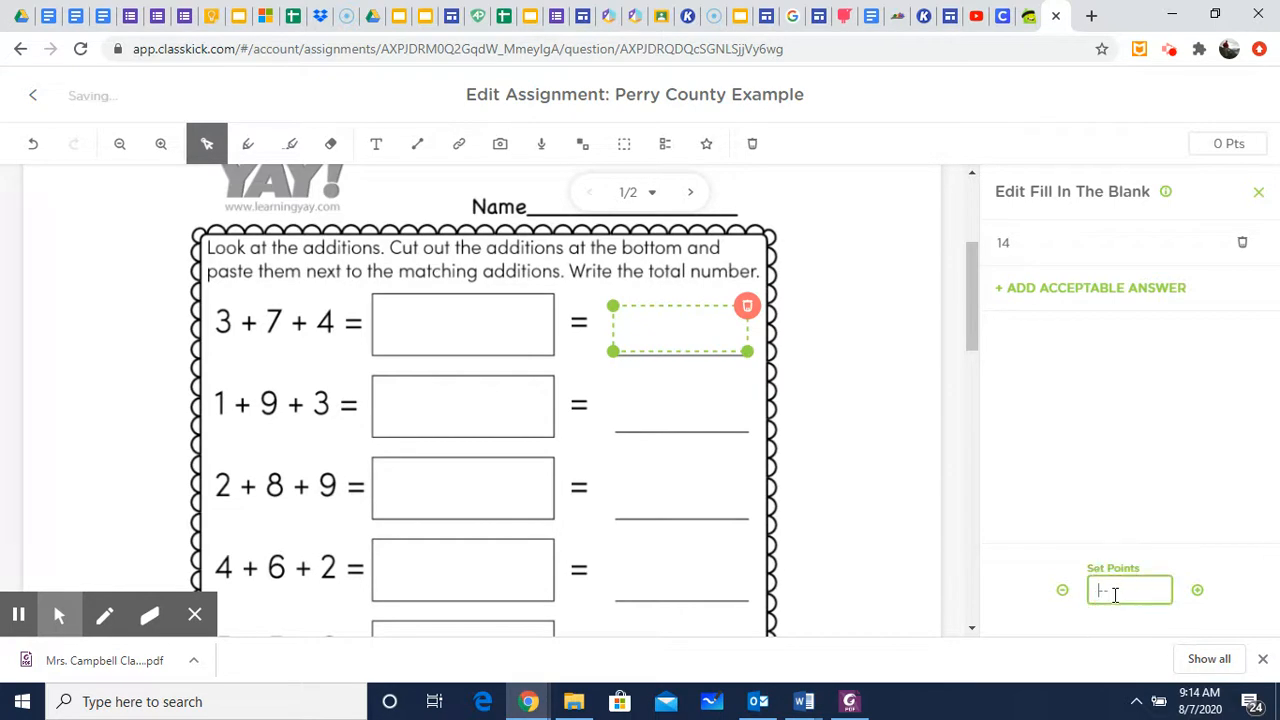
left_click(911, 458)
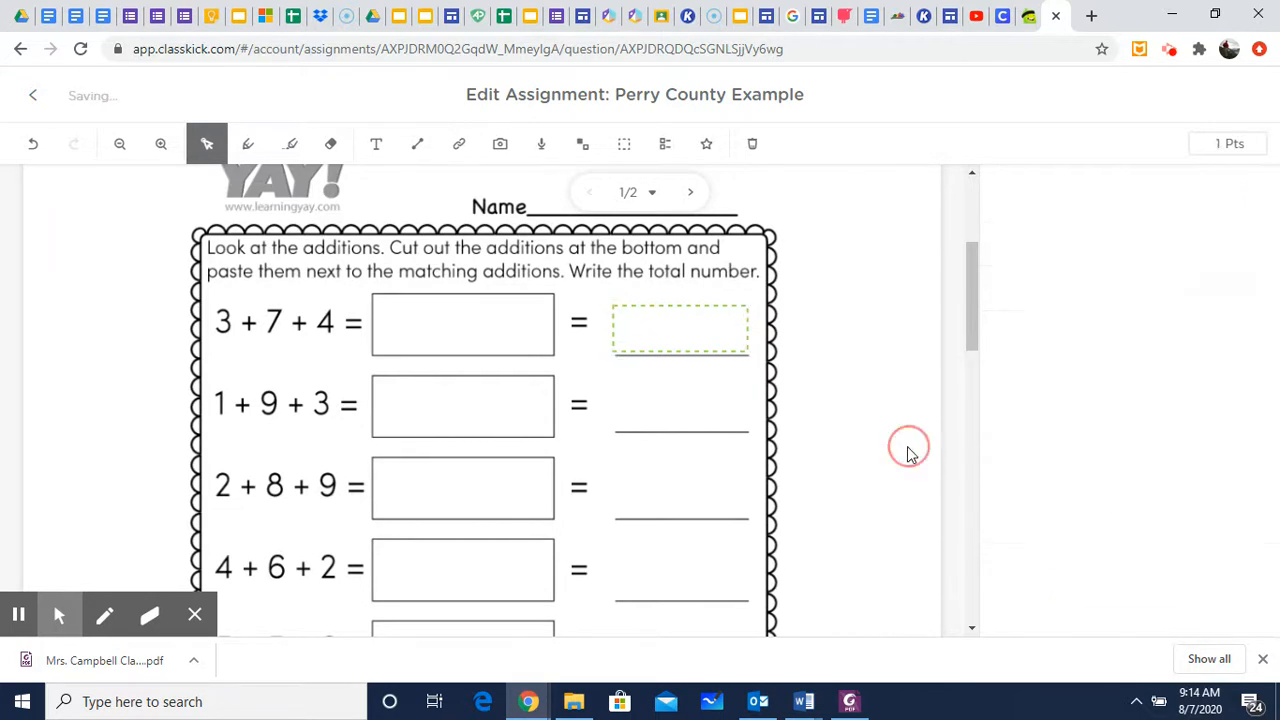
Add a fill-in-the-blank on the answer line of 1 + 9 + 3 with acceptable answer 13, worth 1 point.
left_click(624, 143)
left_click(776, 392)
left_click_drag(776, 392, 906, 437)
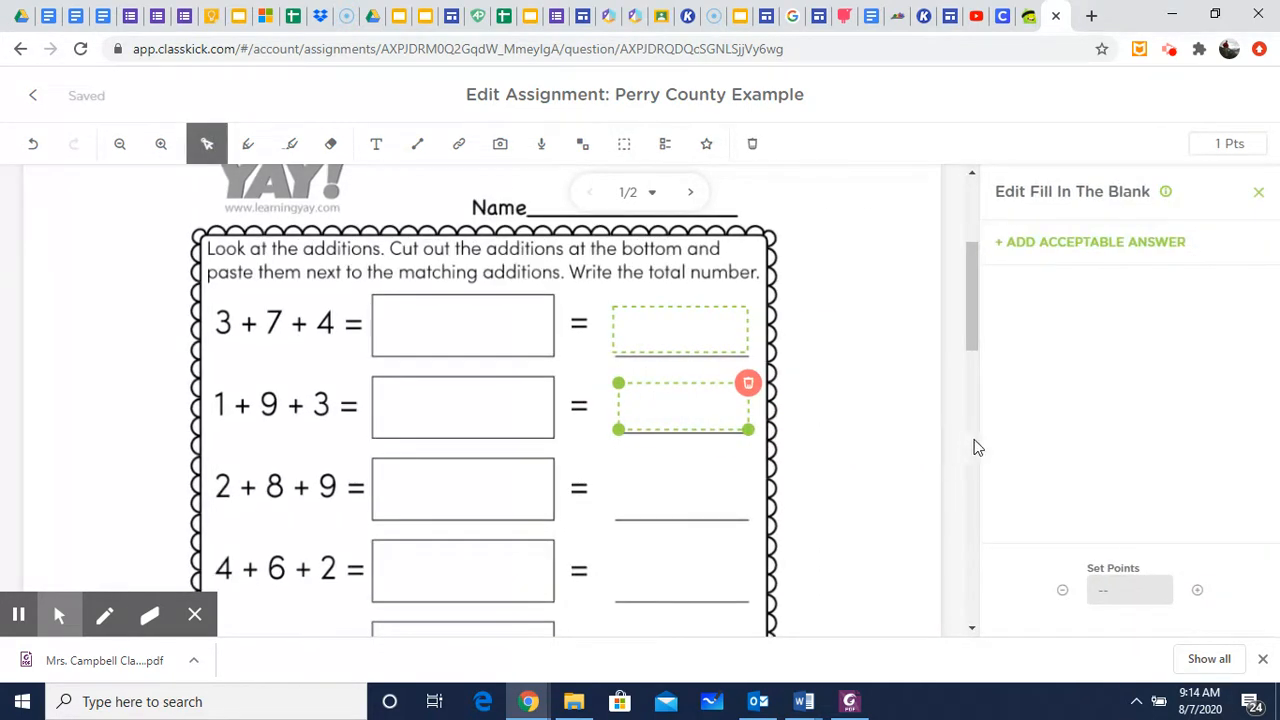
left_click(1054, 246)
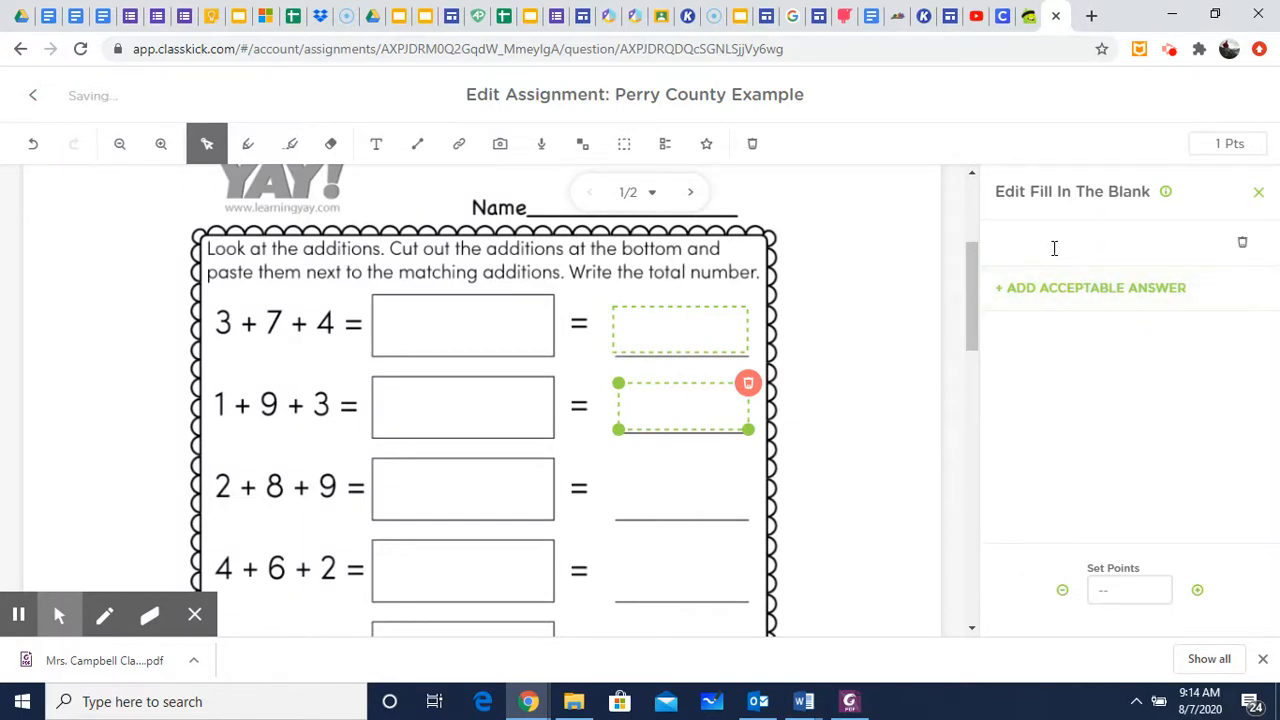
left_click(1103, 596)
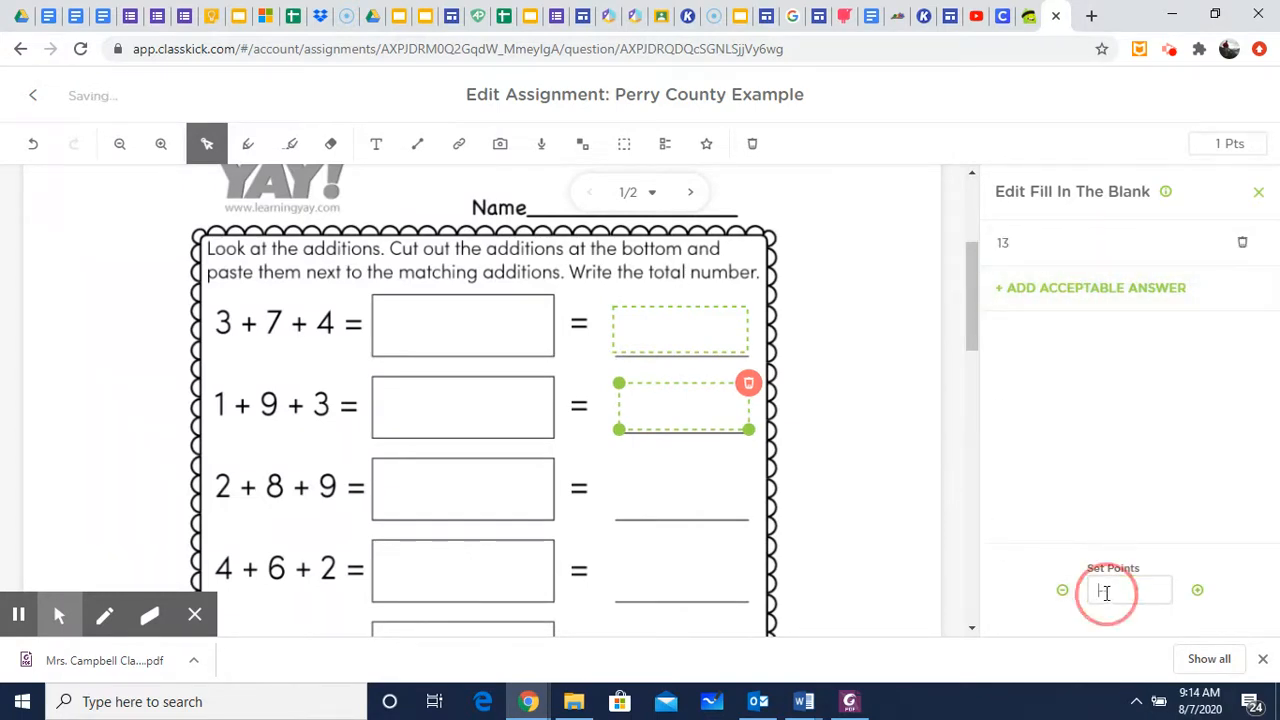
type("1")
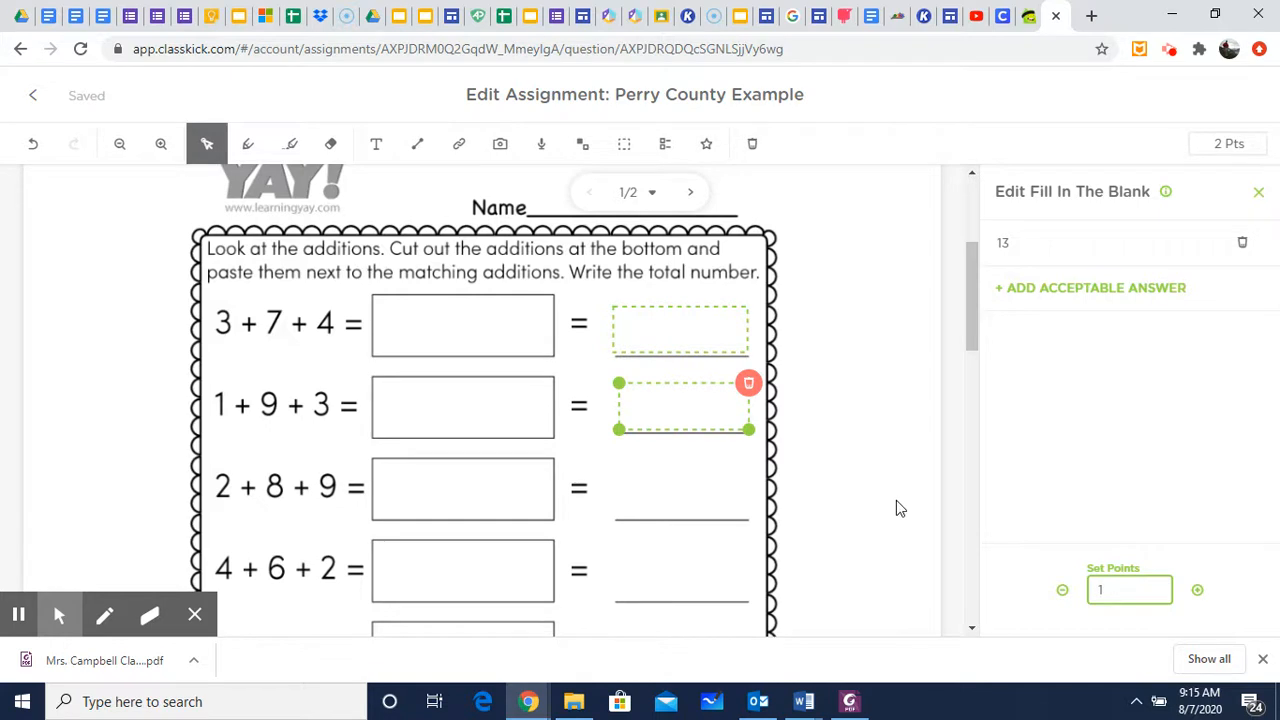
left_click(896, 500)
Examine the empty matching boxes and the cut-out addition cards on the worksheet.
scroll(890, 500, "down", 1)
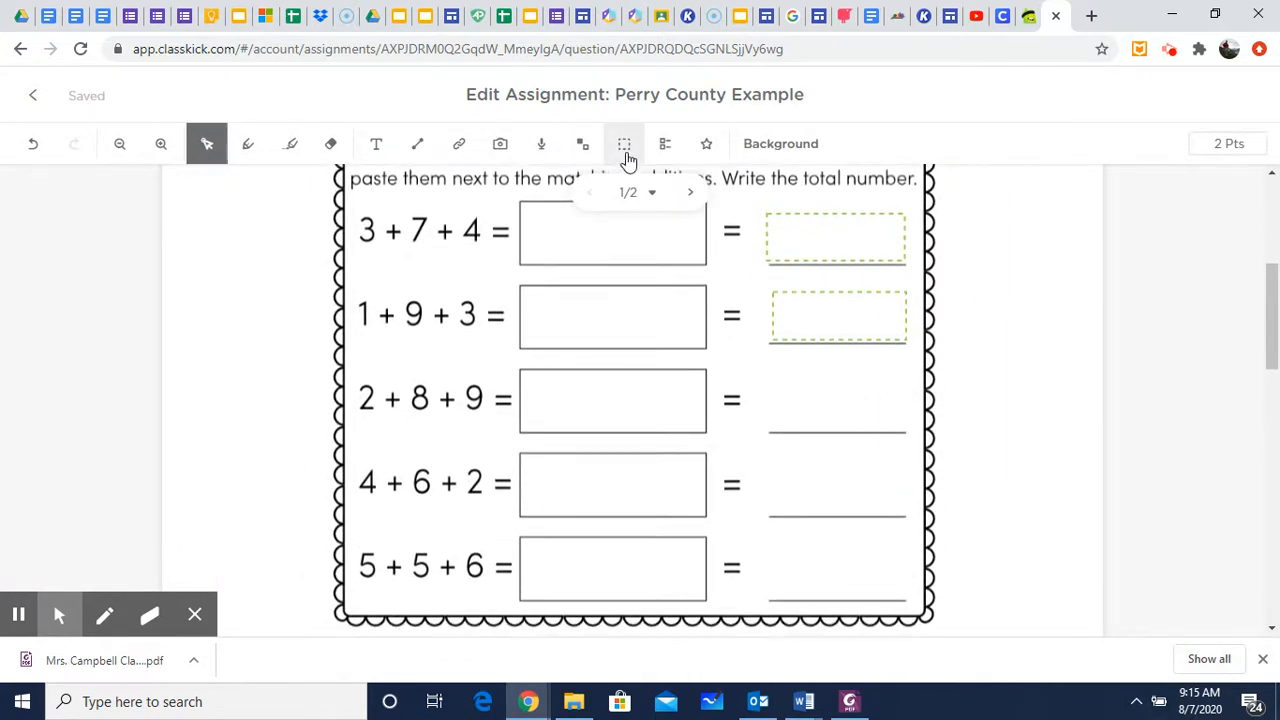
scroll(647, 348, "up", 1)
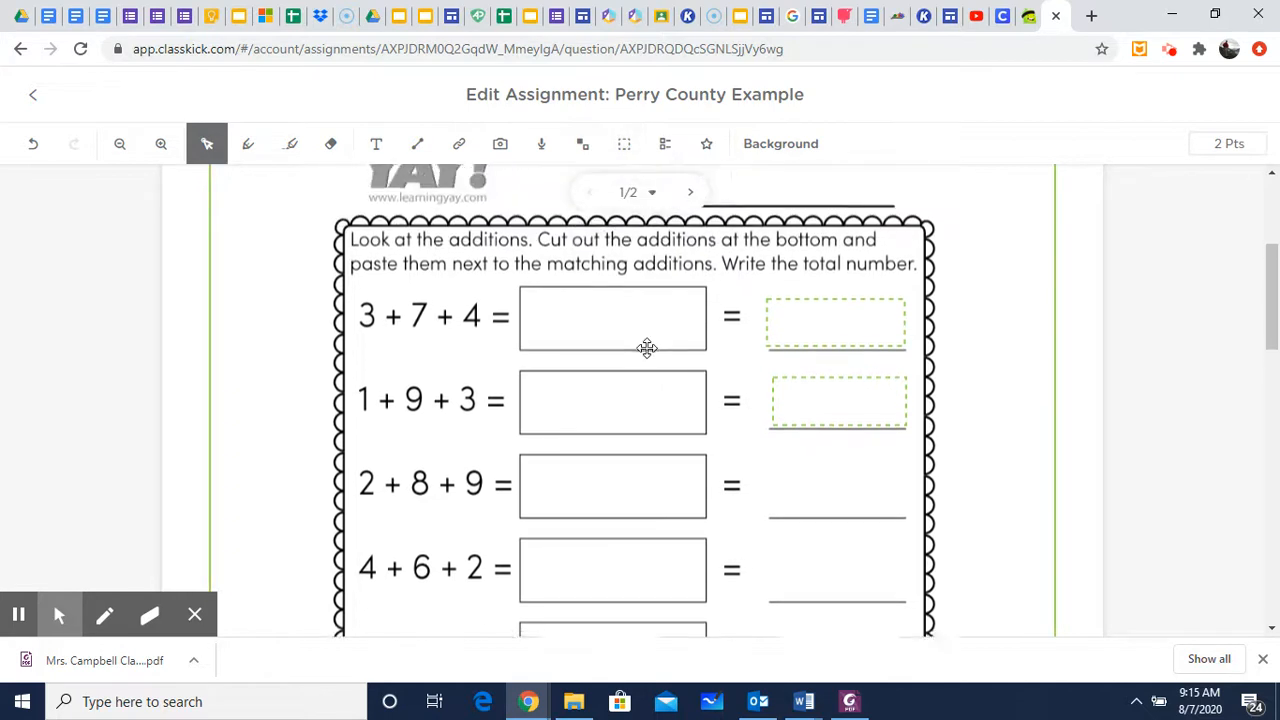
scroll(647, 348, "down", 3)
scroll(770, 540, "down", 3)
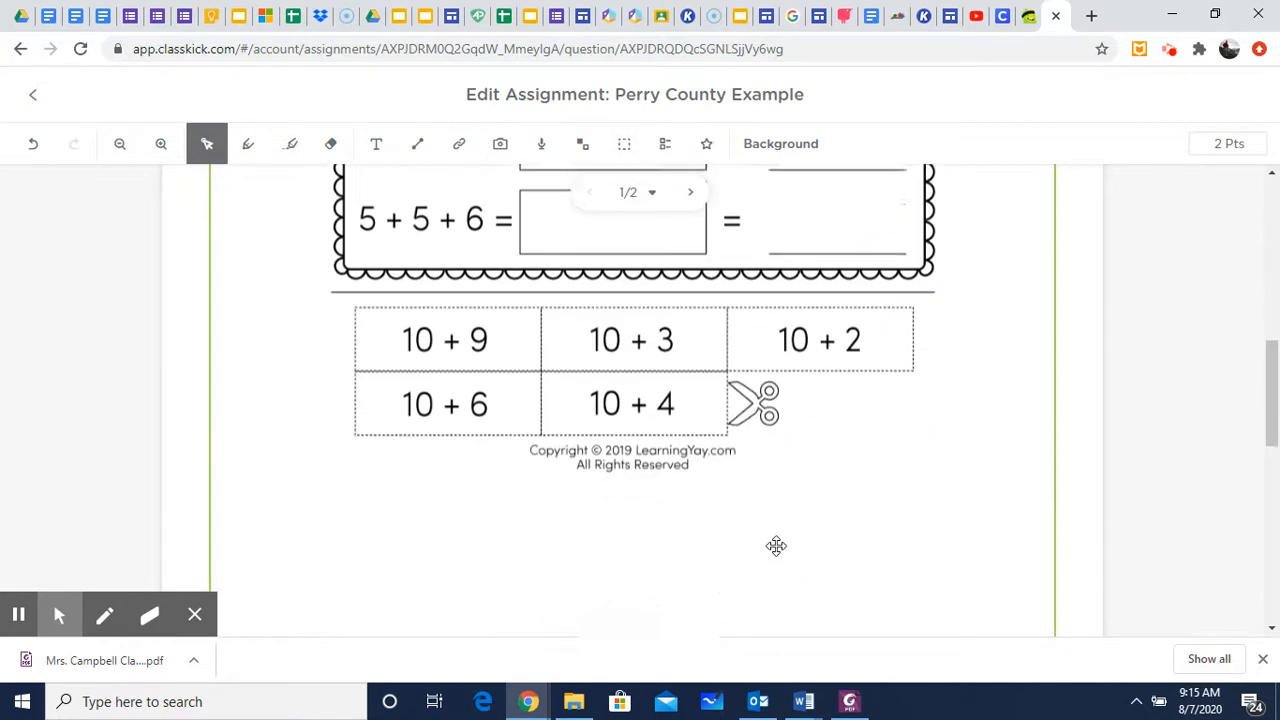
scroll(762, 537, "up", 1)
scroll(760, 537, "up", 3)
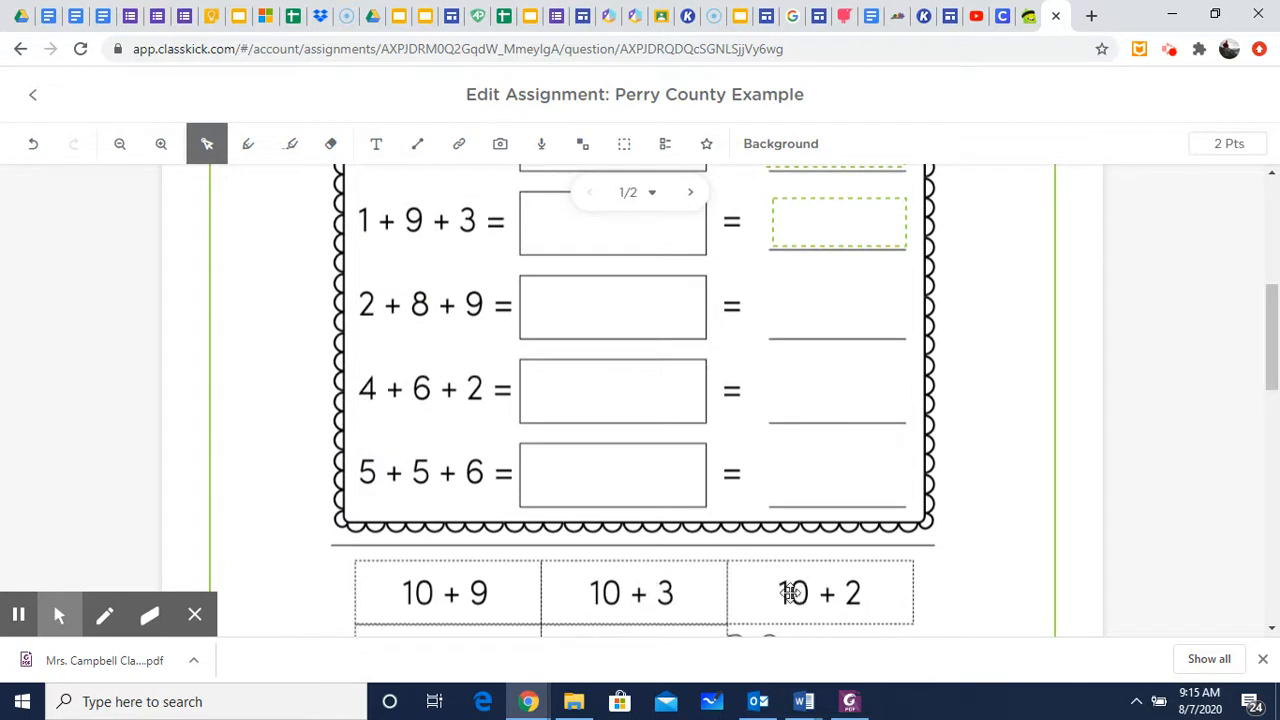
scroll(913, 440, "up", 3)
scroll(913, 440, "down", 2)
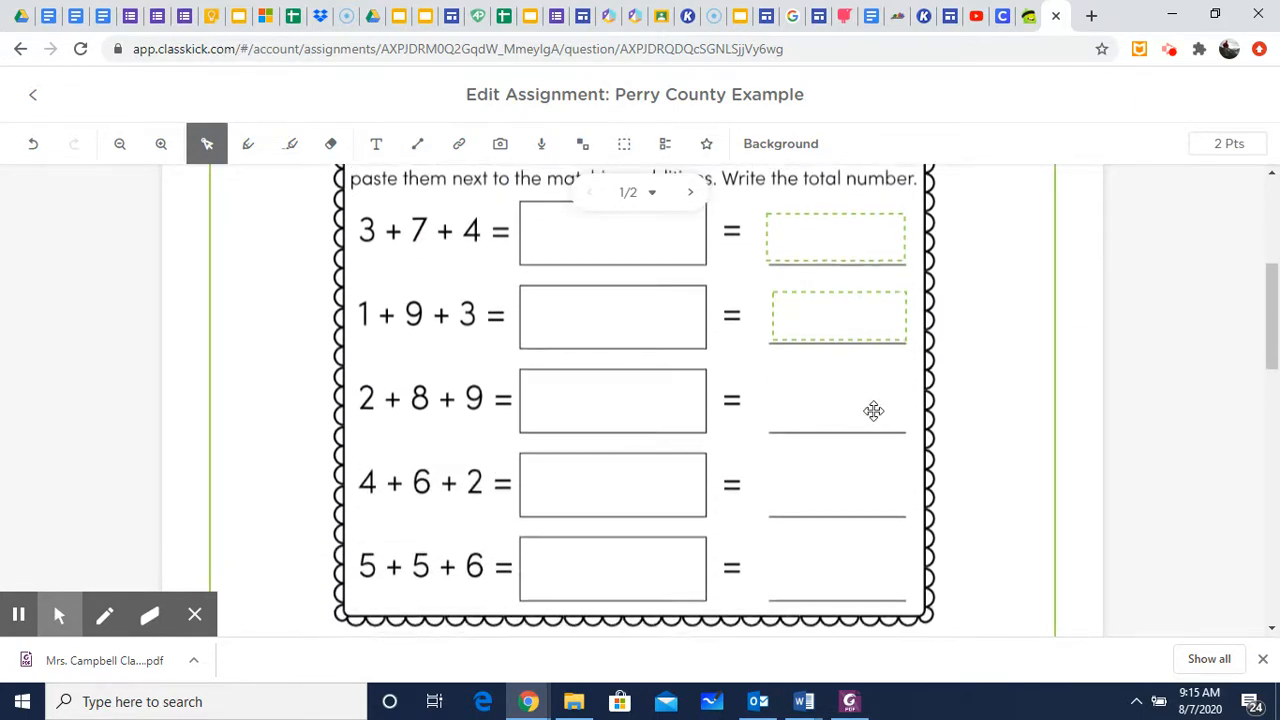
Add the 10 + 9 card, cropped from page 1 of the "Math and English Example" file, as a manipulative image for question 1.
left_click(583, 148)
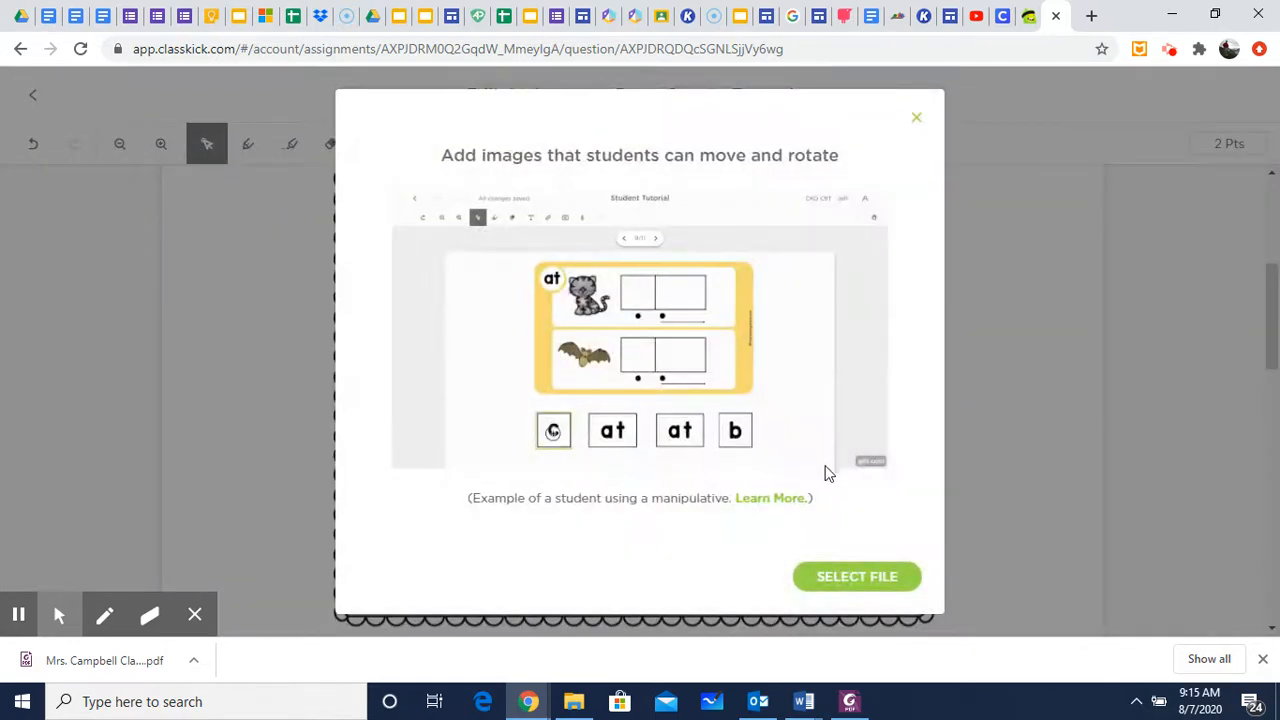
left_click(861, 578)
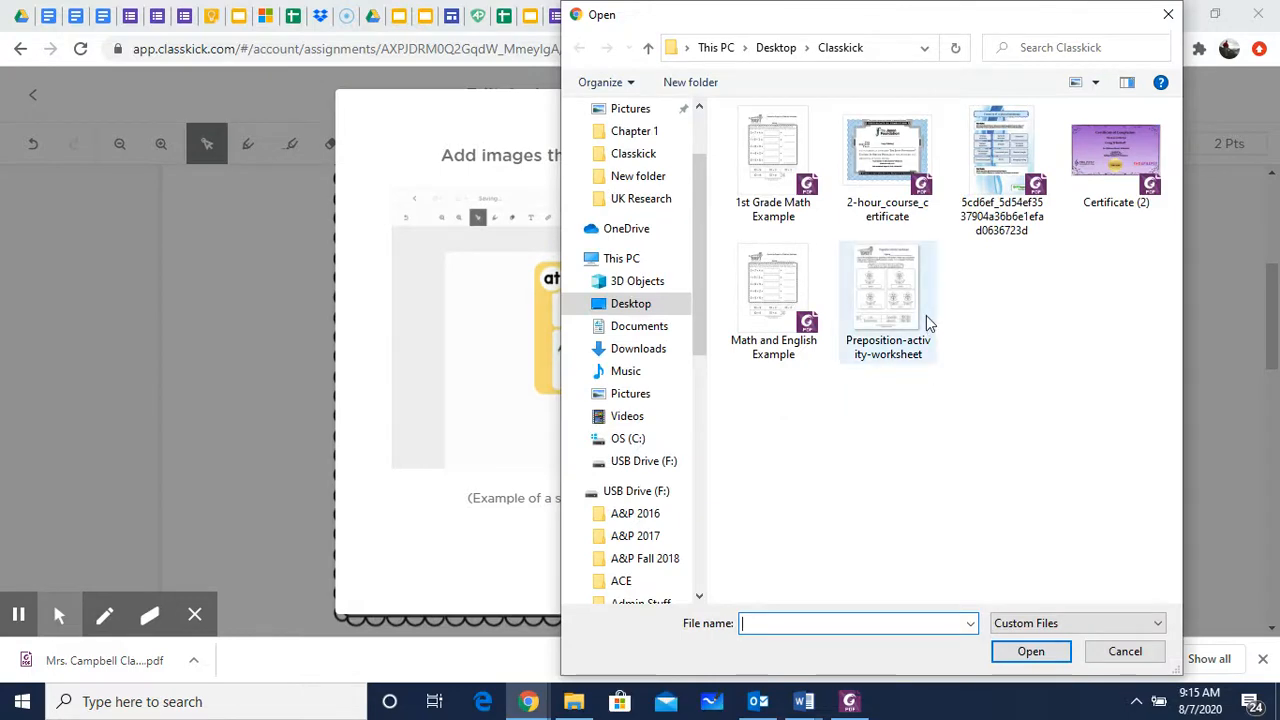
double_click(777, 275)
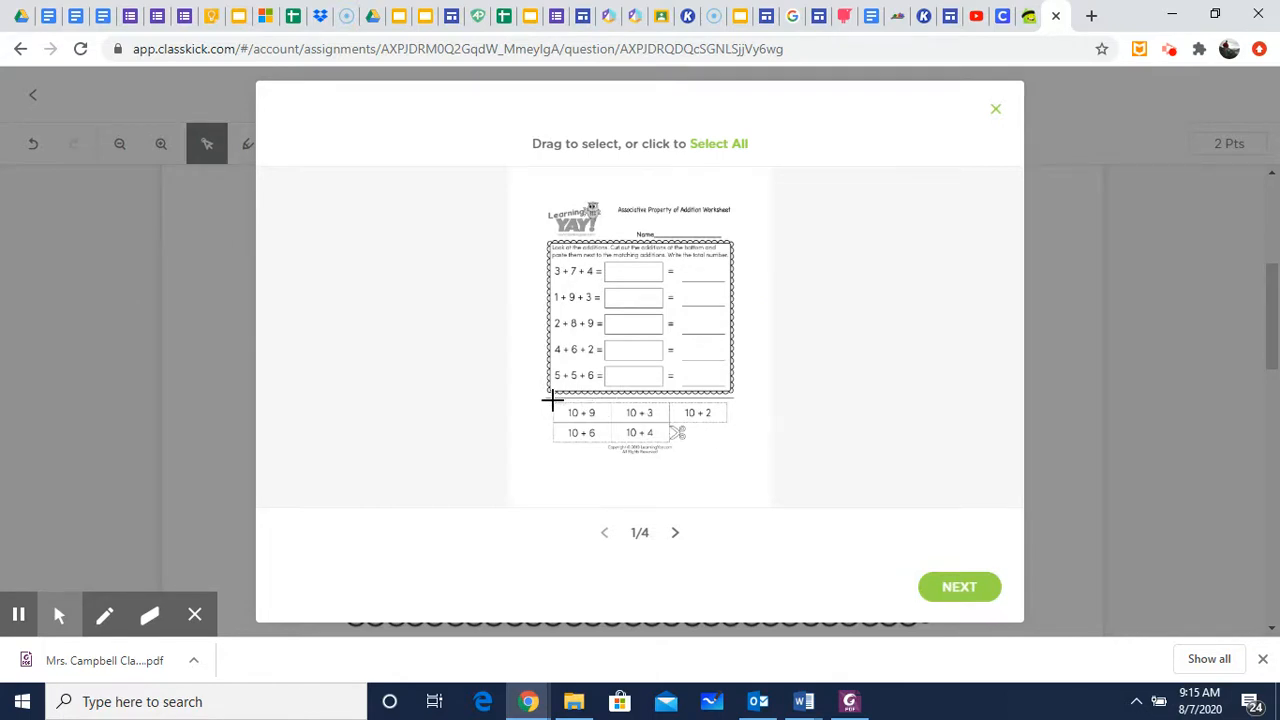
left_click_drag(552, 400, 610, 421)
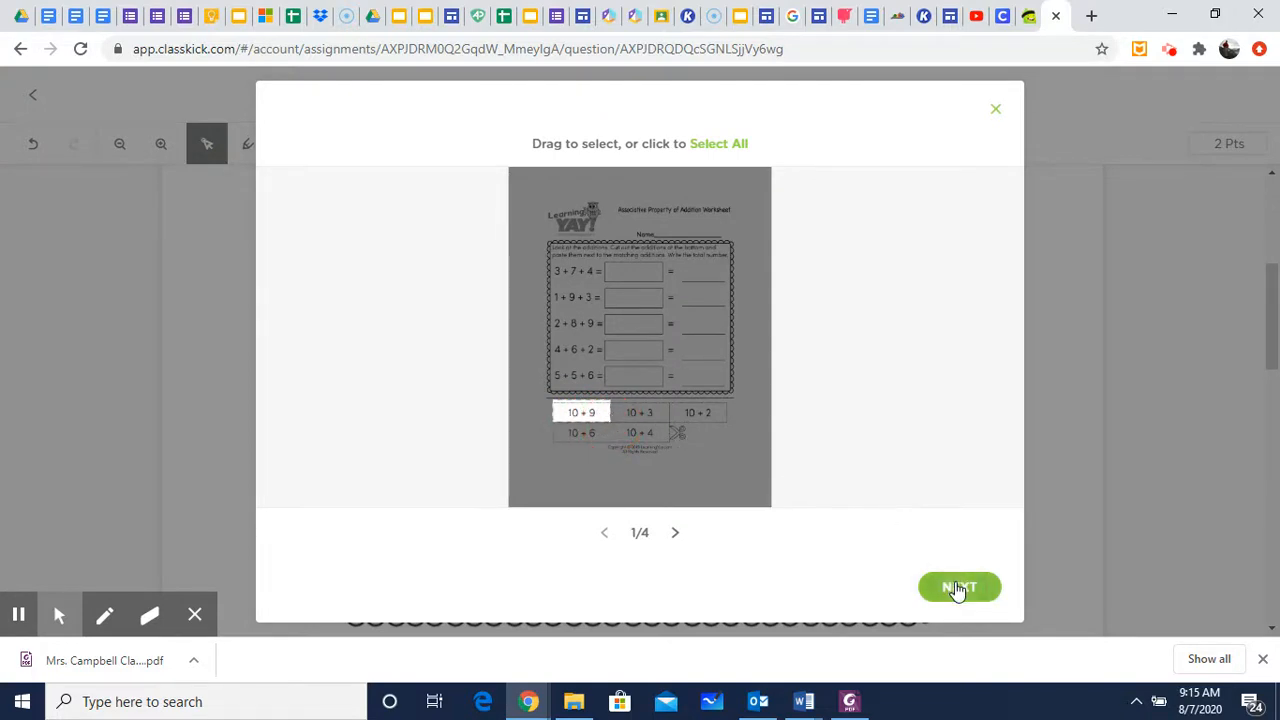
left_click(958, 590)
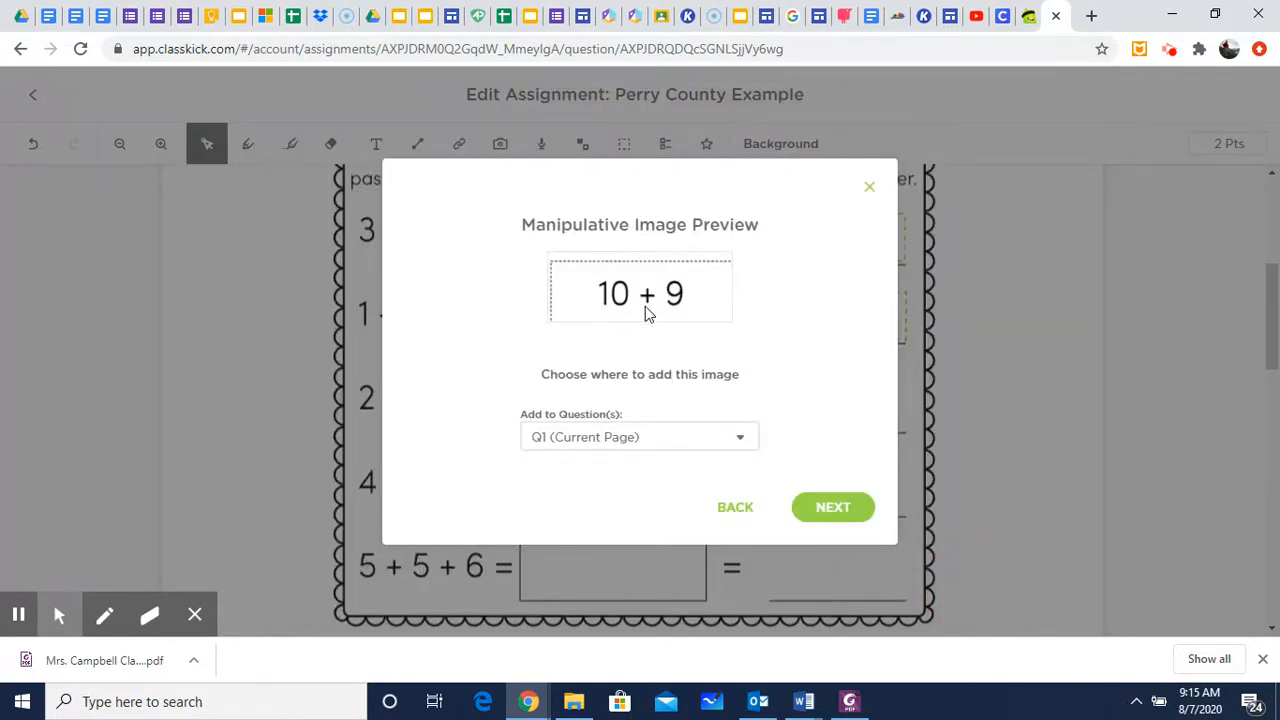
left_click(838, 512)
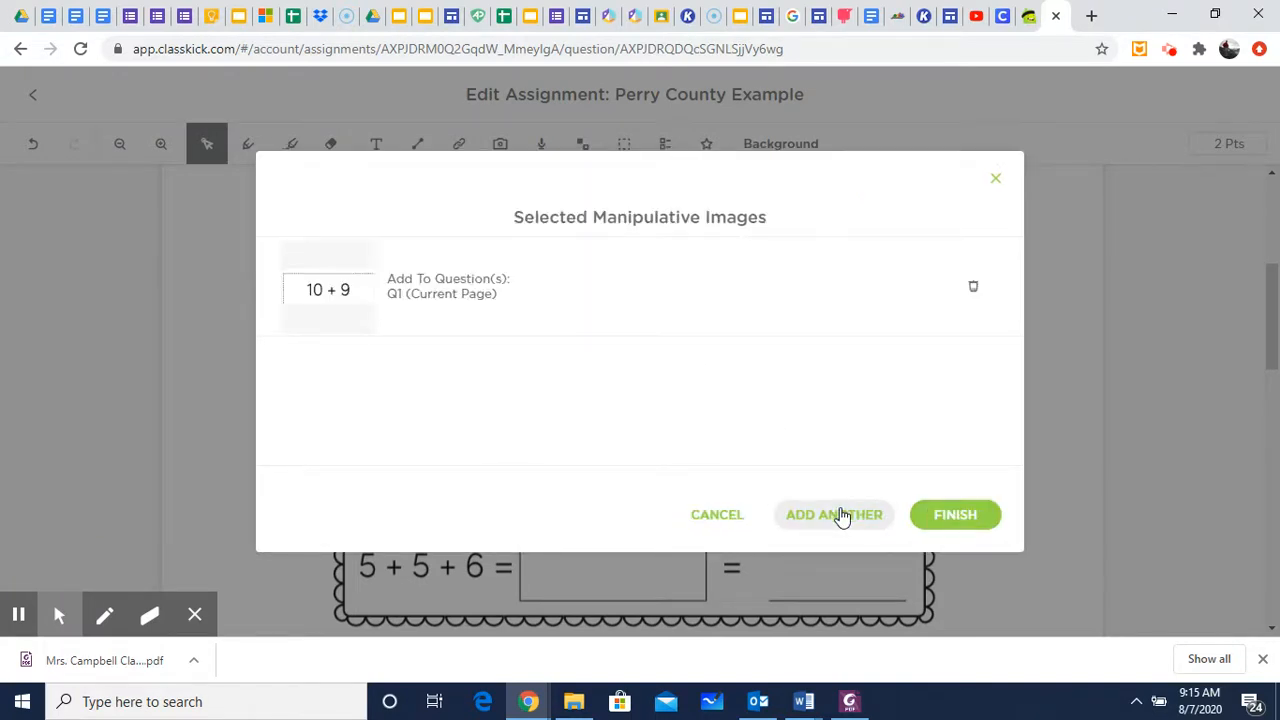
Crop the 10 + 3 card from the same page as another manipulative image for question 1.
left_click(838, 514)
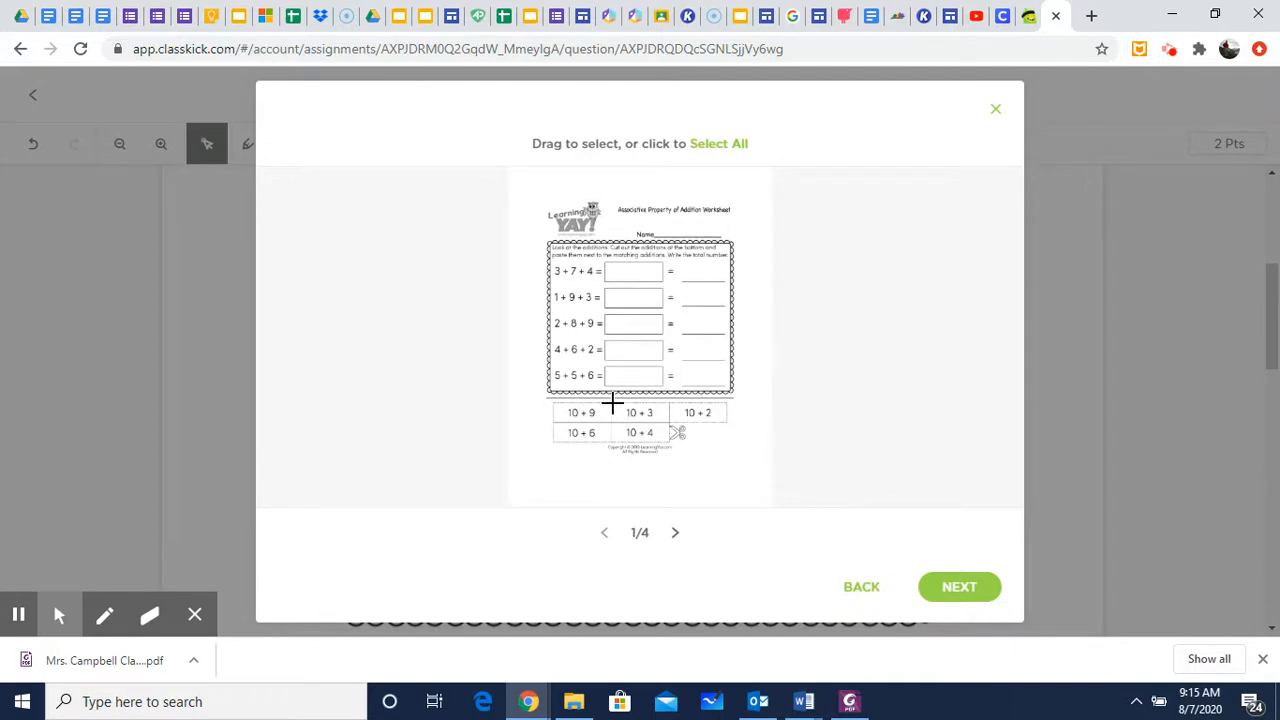
left_click_drag(612, 404, 668, 422)
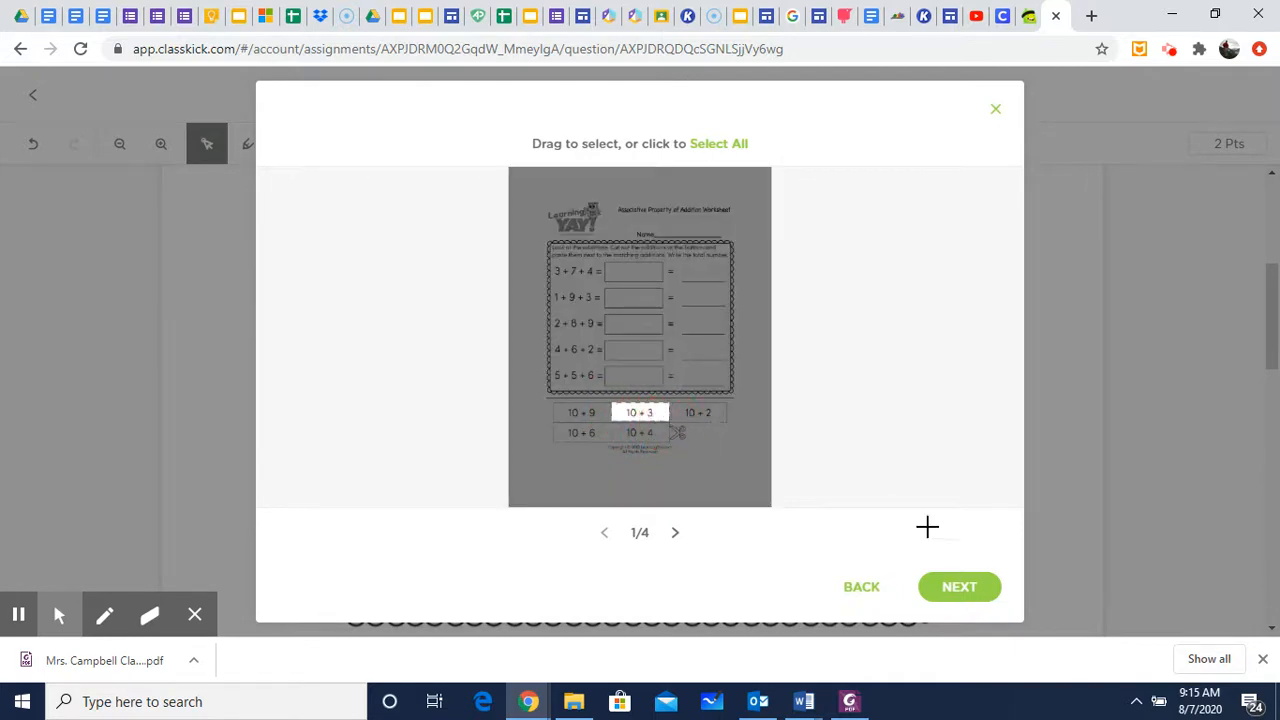
left_click(960, 588)
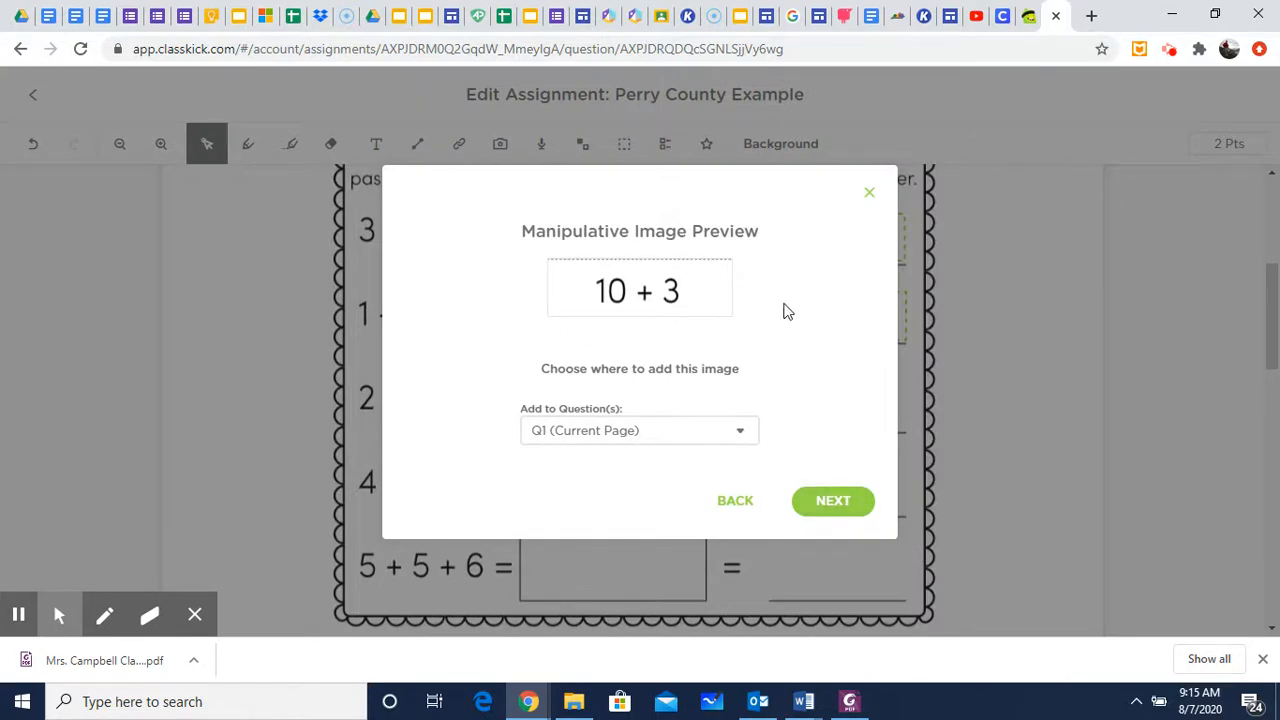
left_click(855, 507)
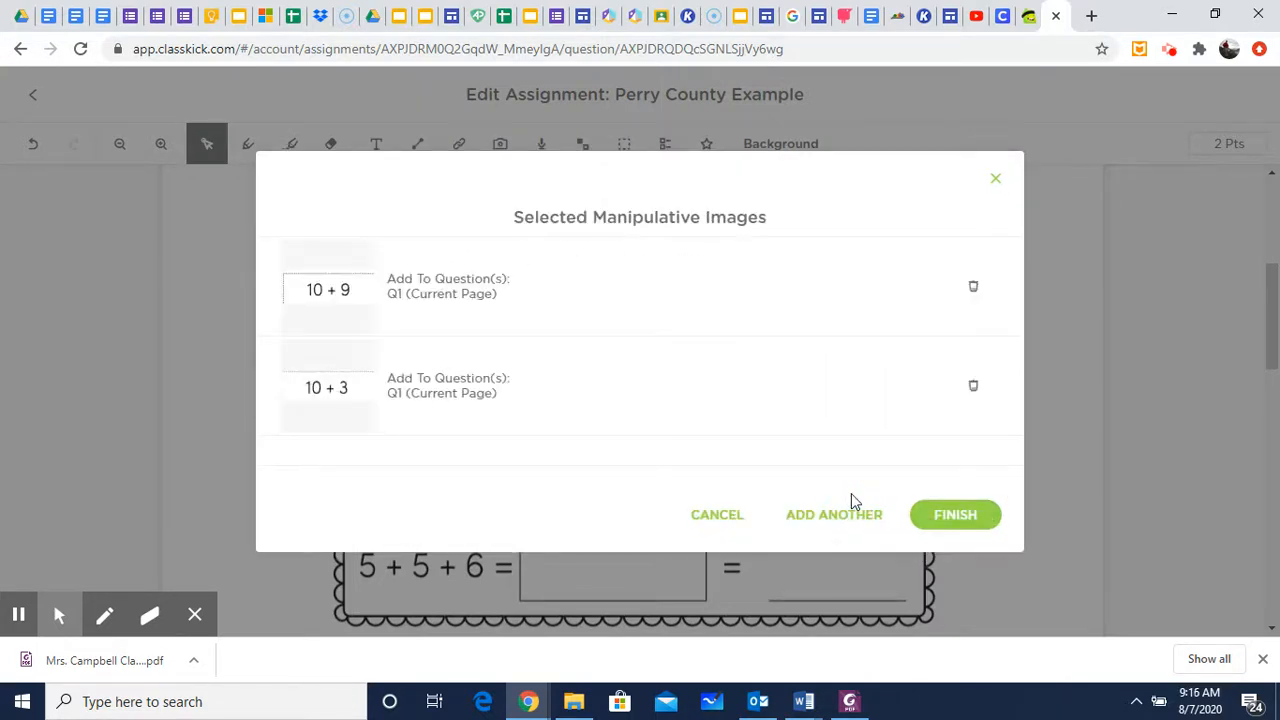
Add the 10 + 2 card, cropped from the worksheet's cut-out section, as another manipulative image for question 1.
left_click(851, 520)
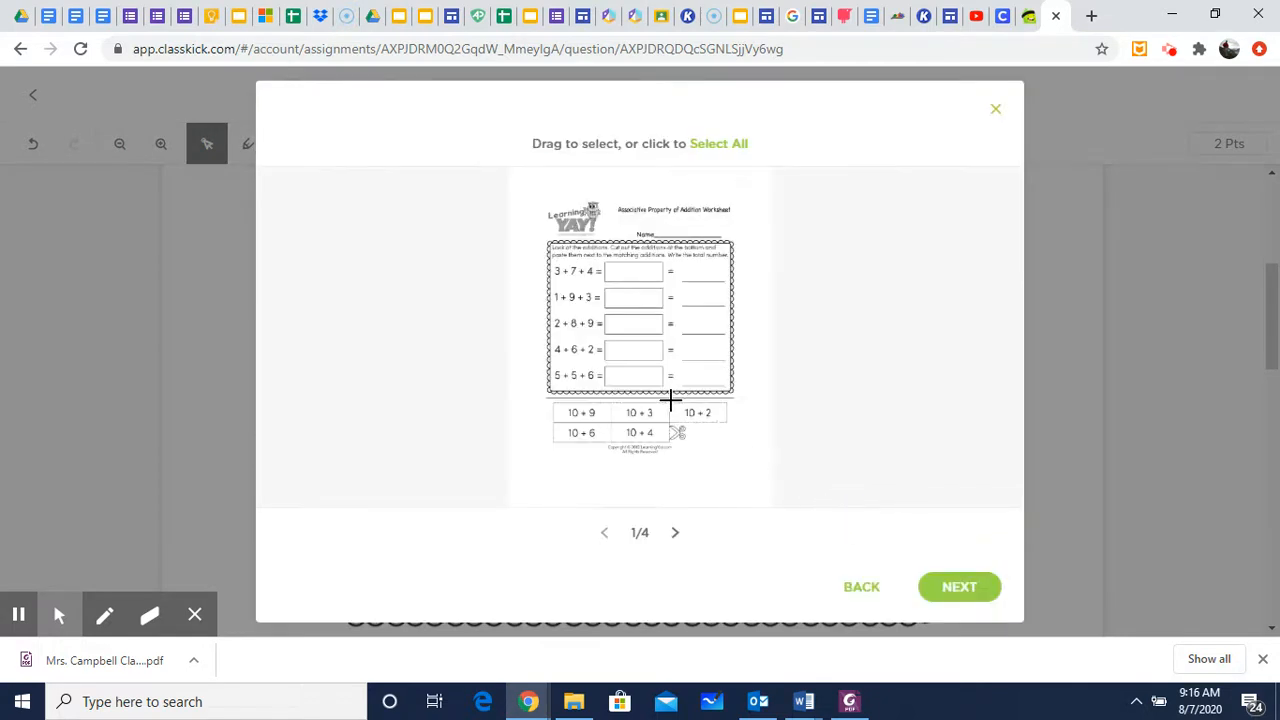
left_click_drag(671, 400, 726, 422)
left_click(958, 592)
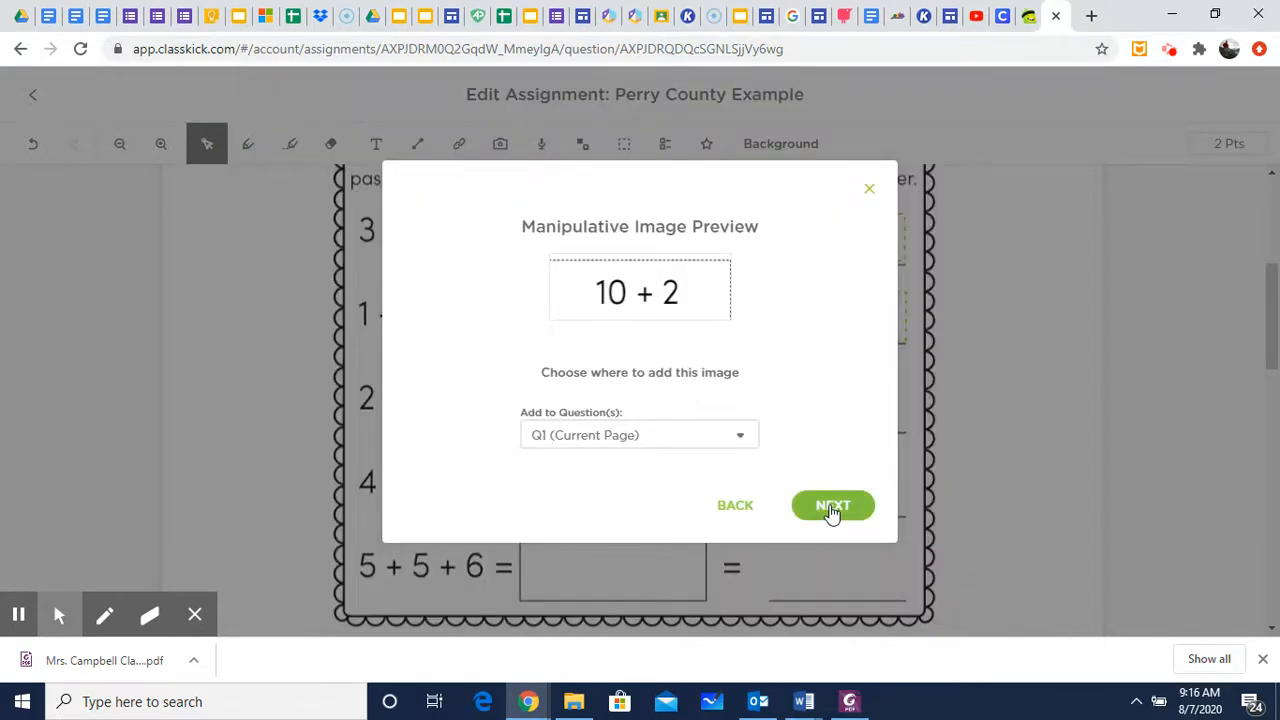
left_click(831, 508)
Crop the 10 + 6 card from the same worksheet page as a further manipulative image for question 1.
left_click(831, 516)
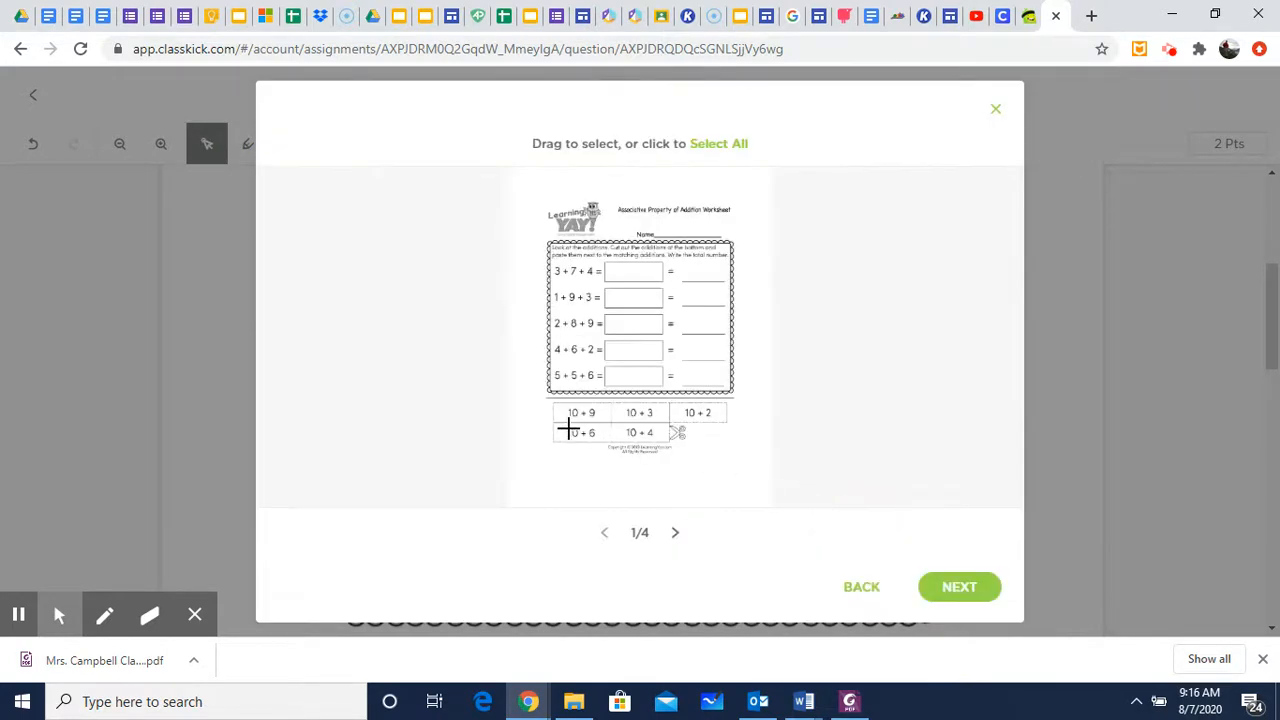
left_click_drag(553, 424, 609, 441)
left_click(951, 590)
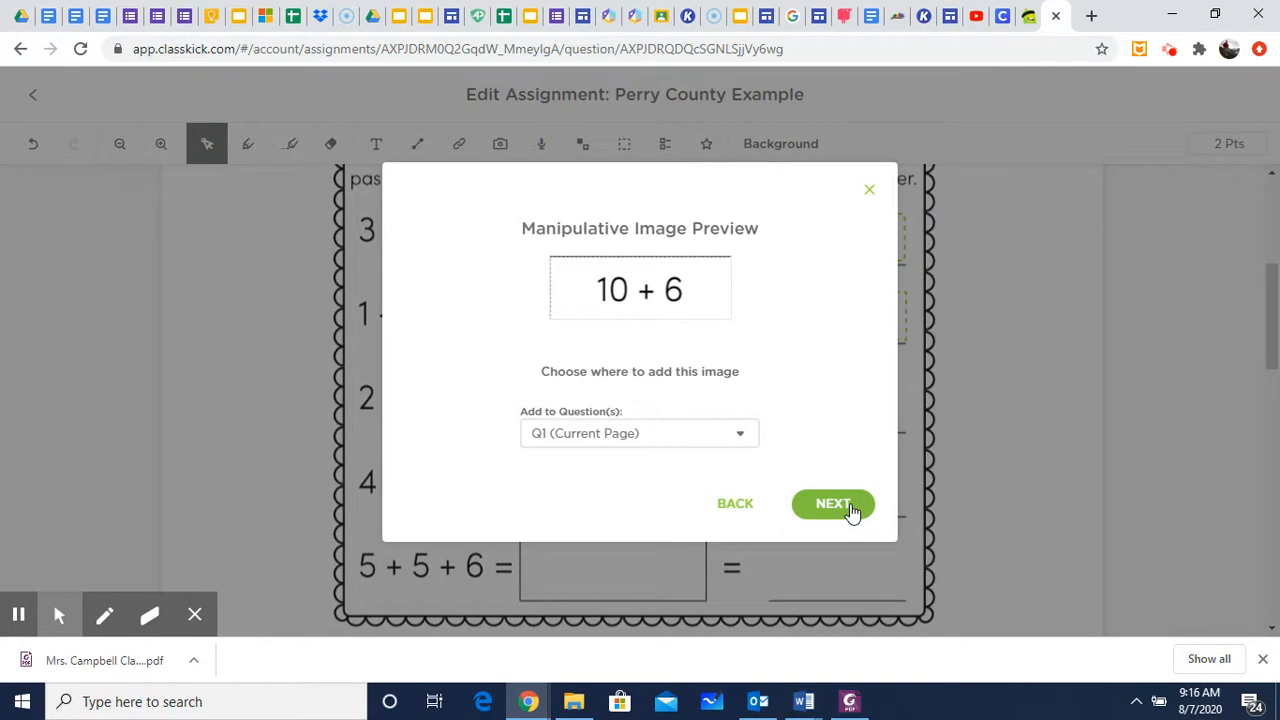
left_click(852, 510)
Crop the 10 + 4 card as the last manipulative image for question 1 and place all selected cards on the slide.
left_click(849, 514)
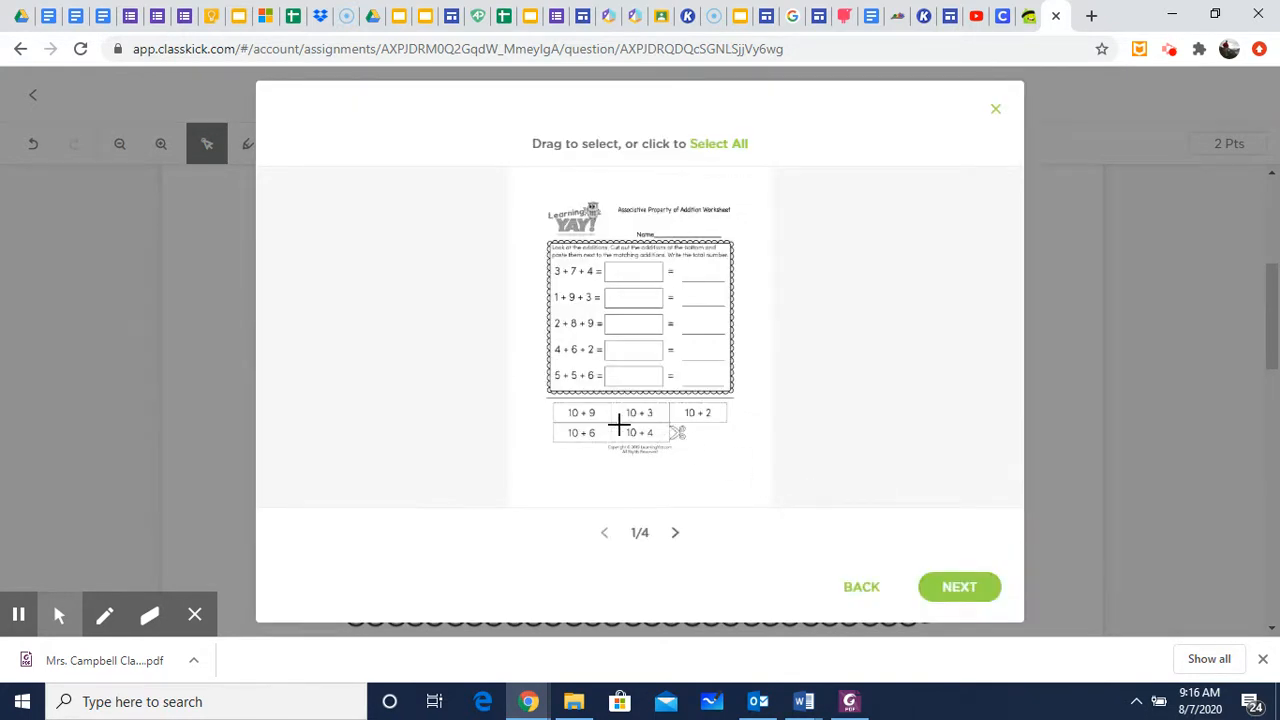
left_click_drag(608, 424, 671, 441)
left_click(941, 580)
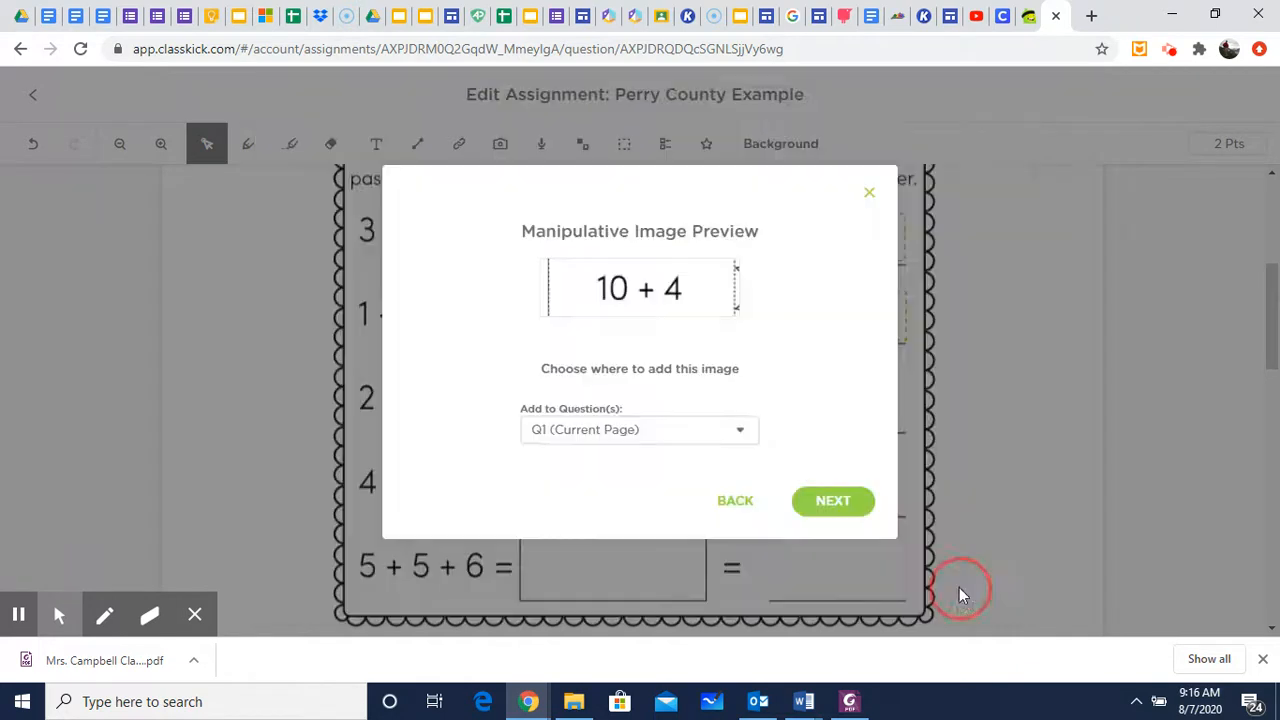
left_click(855, 515)
left_click_drag(1017, 300, 1019, 443)
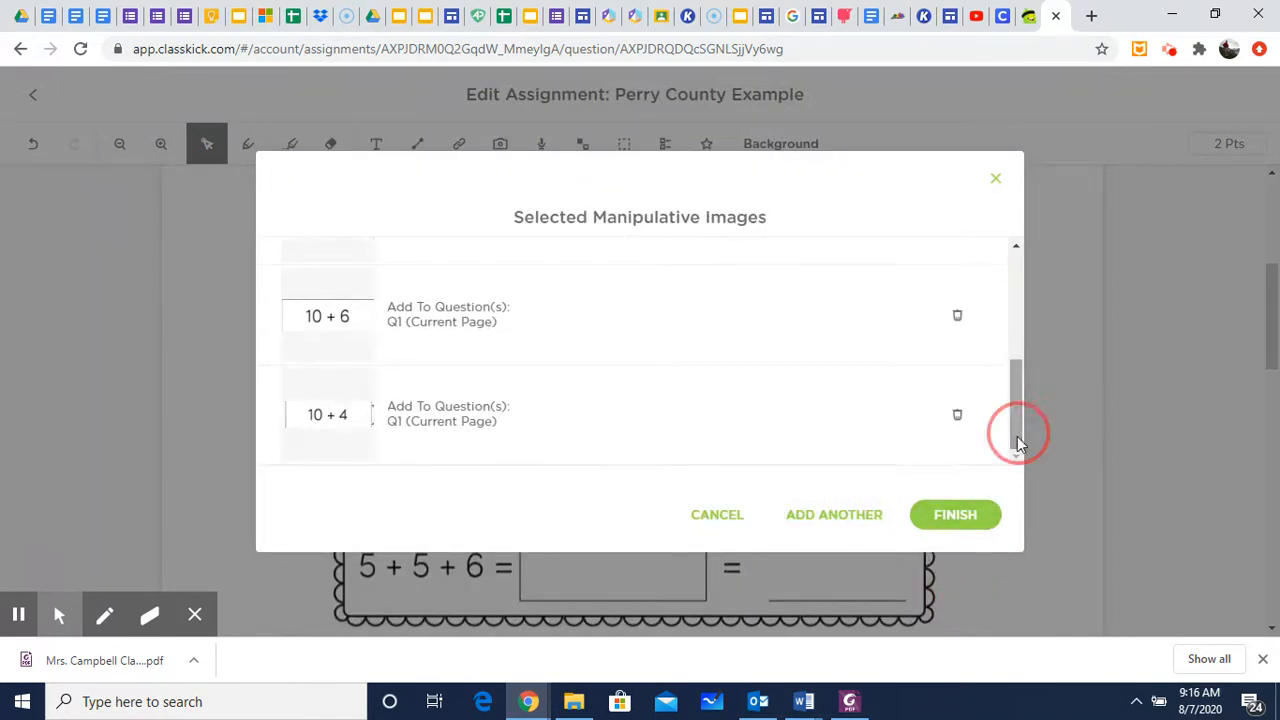
left_click(954, 516)
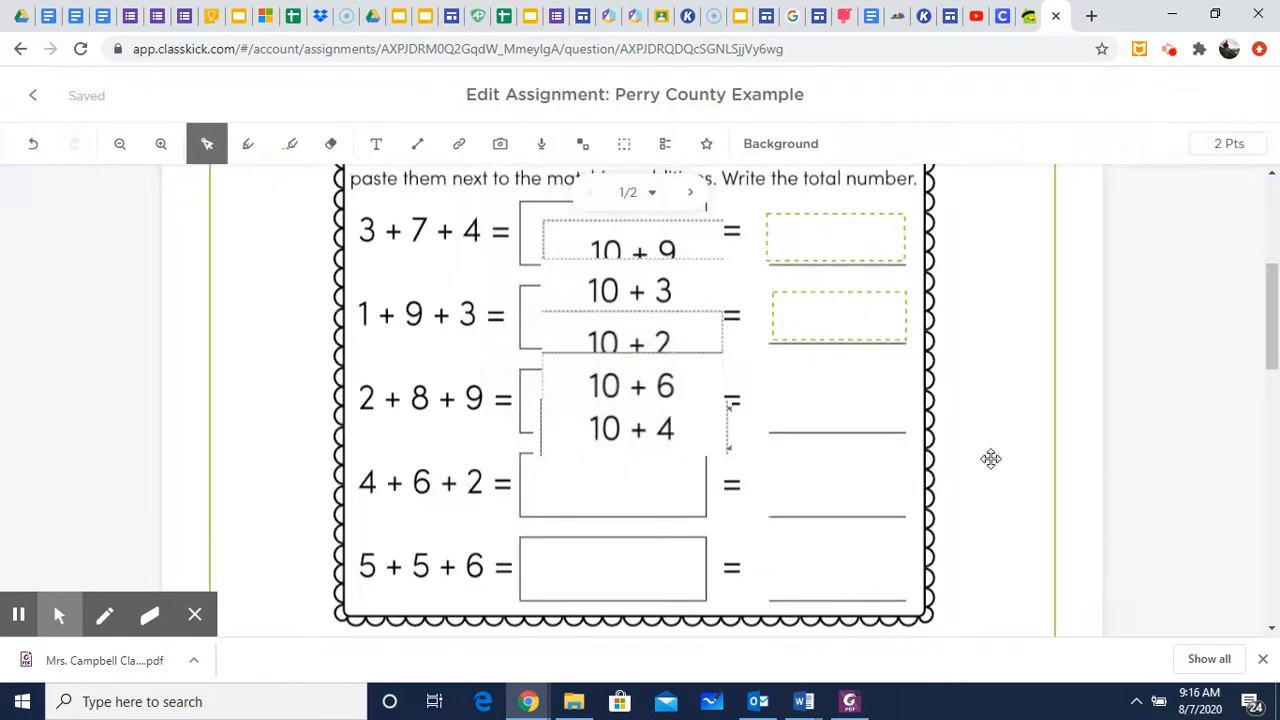
Move the 10 + 9 card into the slide's right margin and shrink the worksheet image to make room beside it.
left_click(657, 246)
left_click_drag(657, 246, 1020, 222)
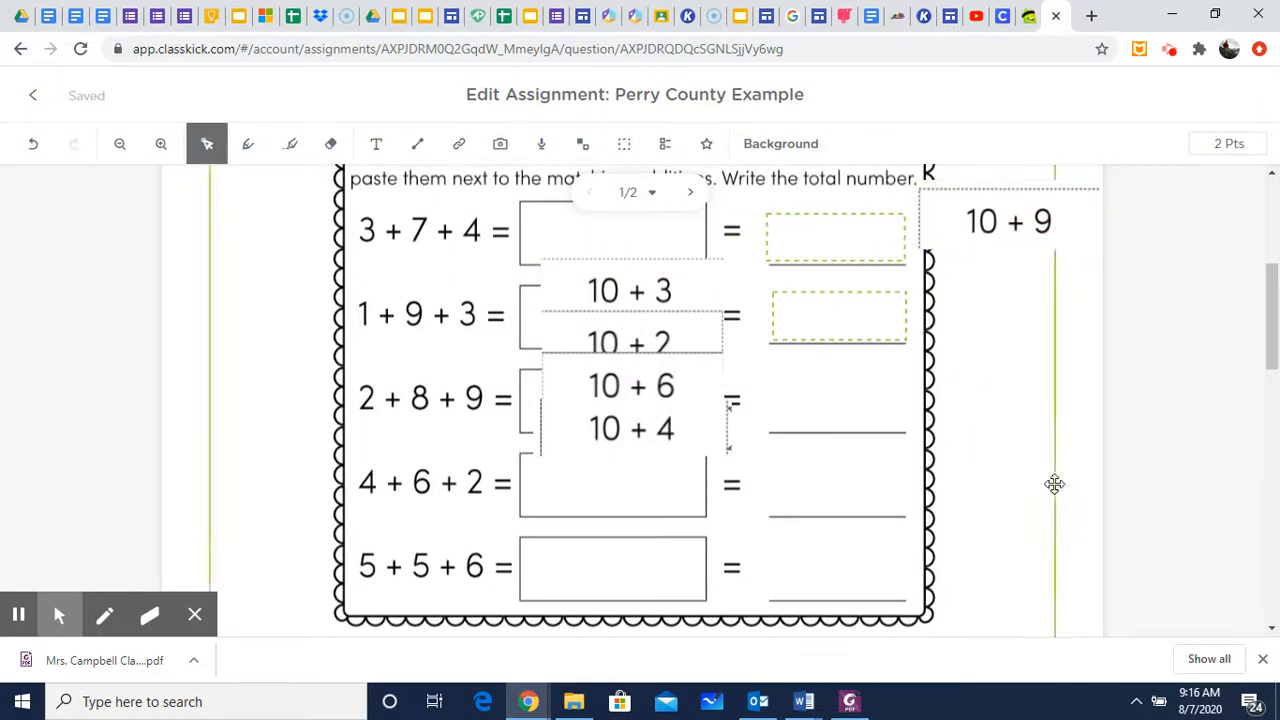
left_click(1024, 467)
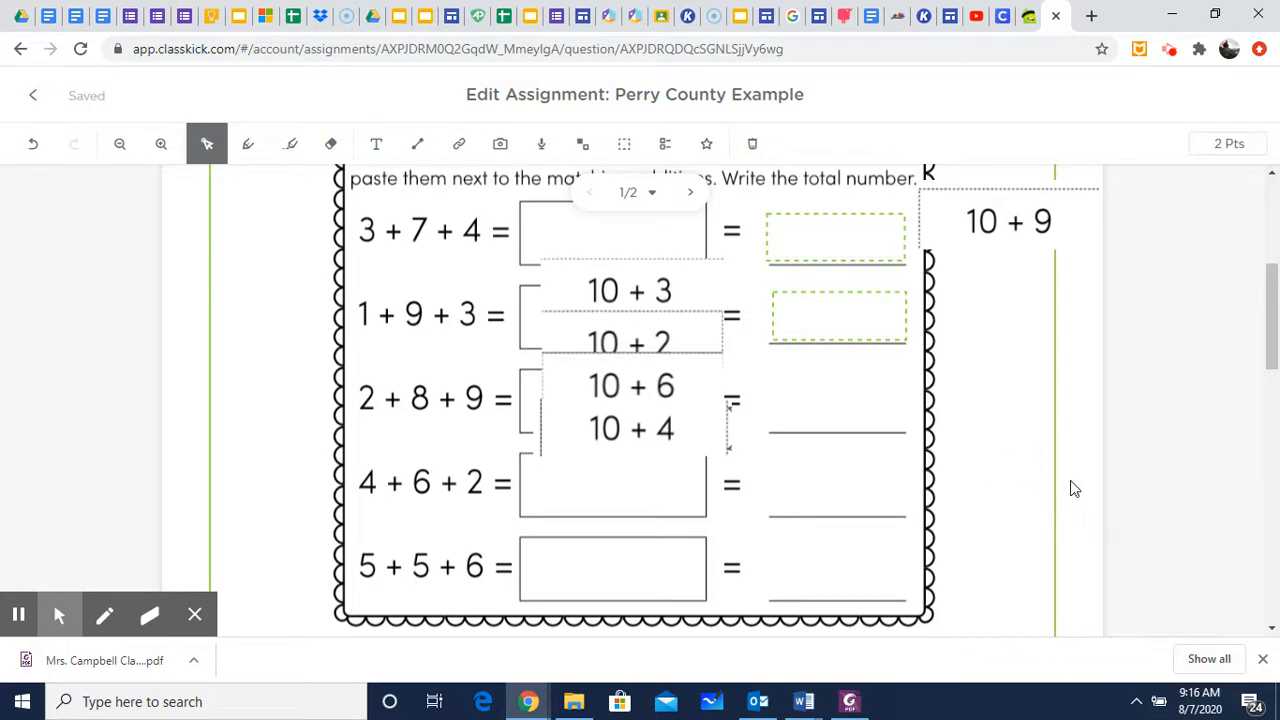
scroll(1073, 488, "down", 4)
left_click_drag(1057, 614, 849, 494)
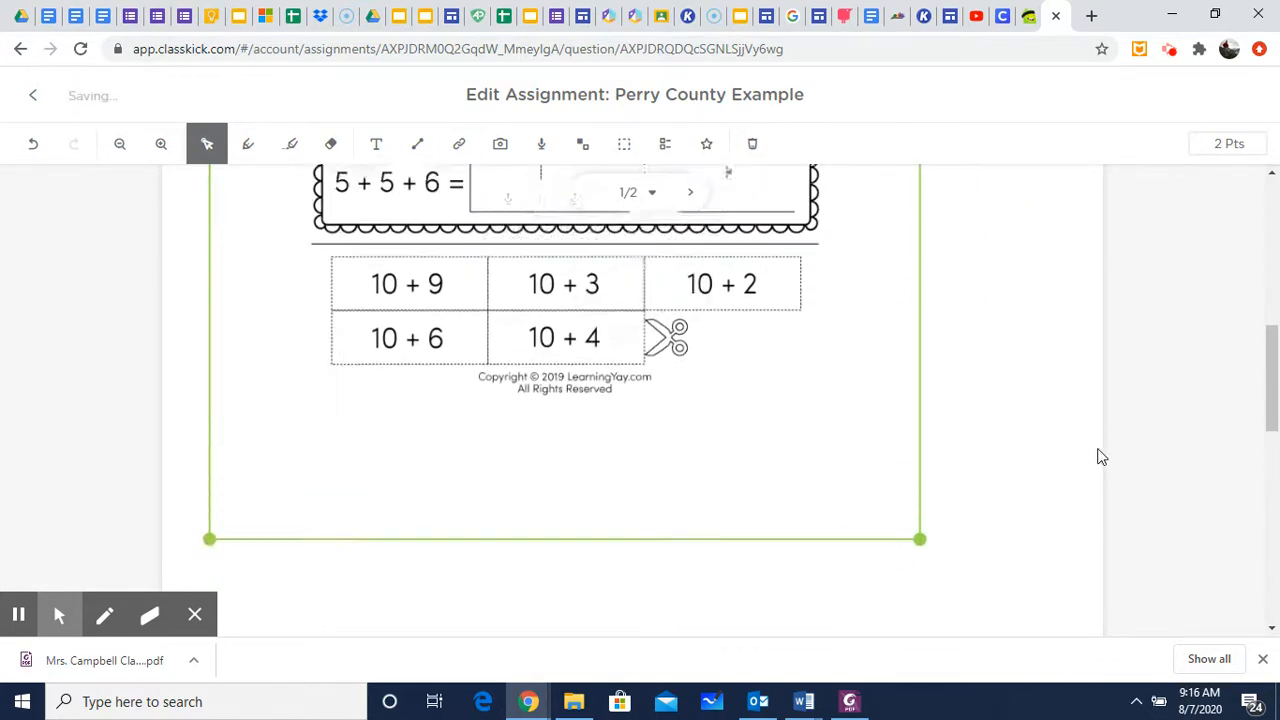
scroll(1097, 451, "up", 5)
left_click_drag(1051, 420, 1014, 349)
Line up the 10 + 3, 10 + 2, 10 + 6 and 10 + 4 cards below the 10 + 9 card beside the worksheet.
left_click_drag(680, 466, 1008, 414)
left_click(696, 511)
left_click_drag(696, 511, 1036, 490)
left_click_drag(697, 565, 1035, 582)
scroll(864, 525, "down", 2)
left_click_drag(708, 452, 1034, 506)
left_click(1095, 526)
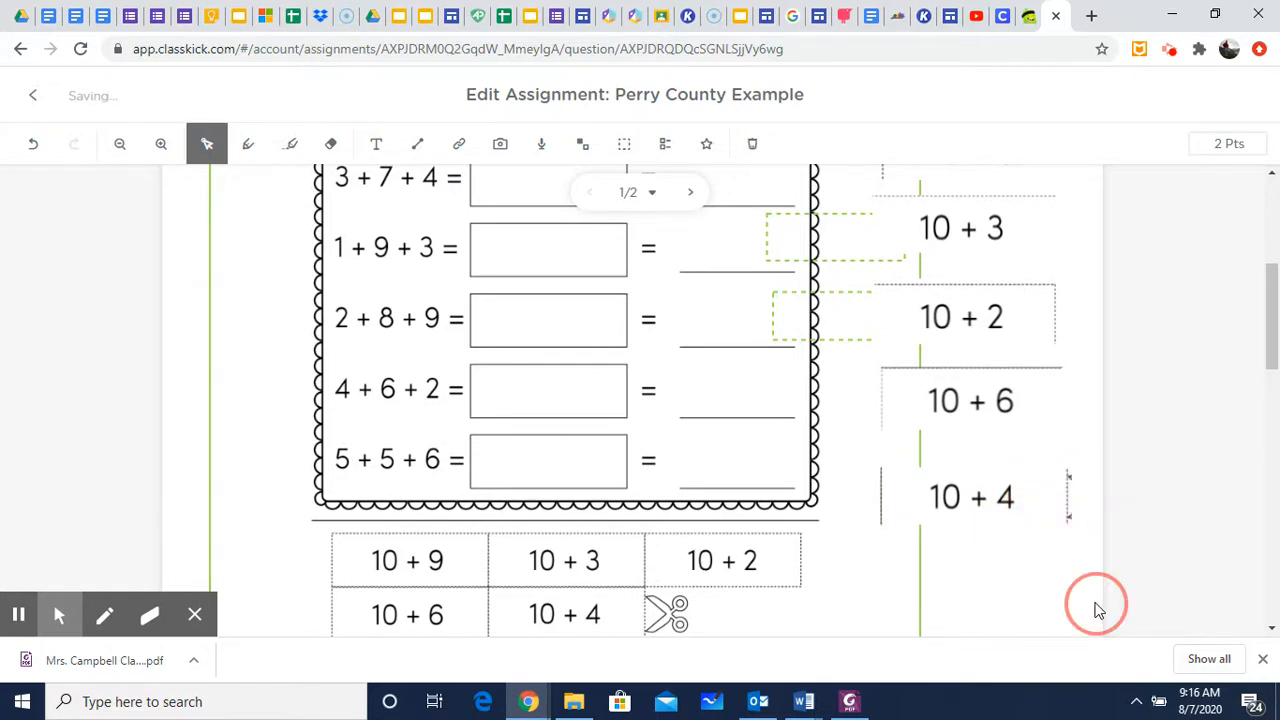
Shift the worksheet image slightly left, away from the column of cards.
scroll(1098, 611, "up", 2)
scroll(1098, 611, "down", 2)
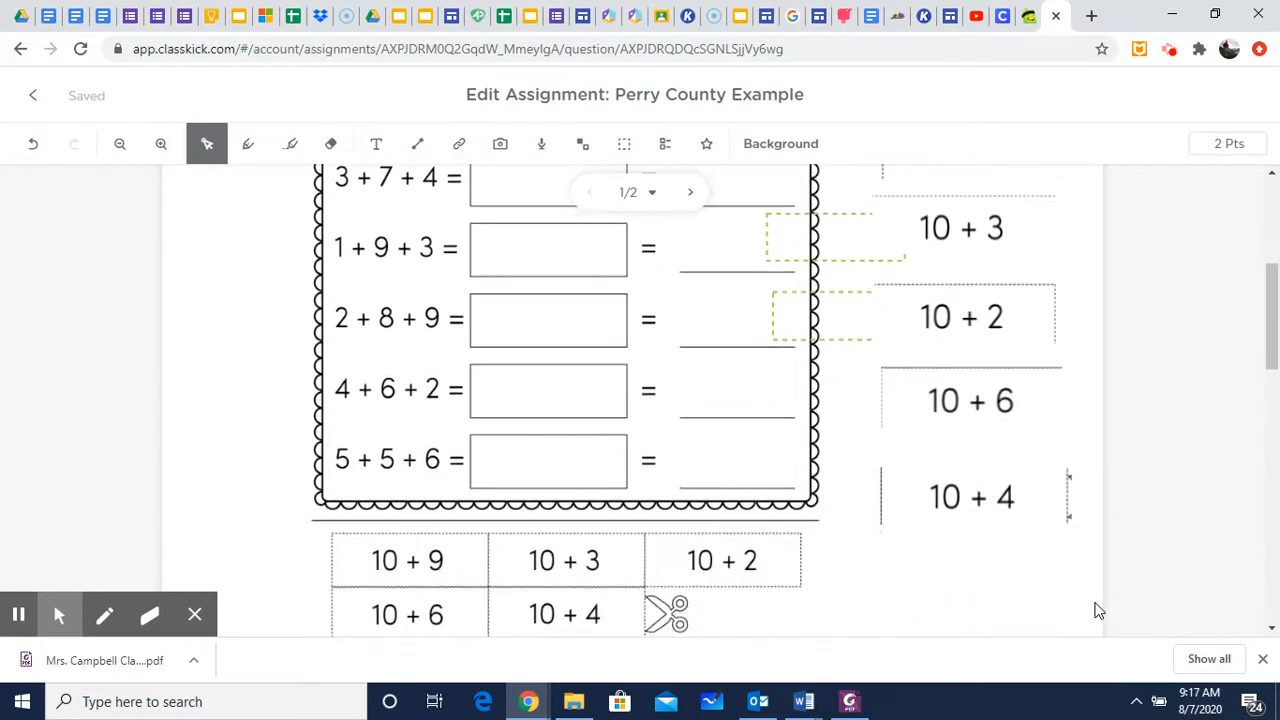
scroll(1094, 606, "up", 1)
left_click(1010, 251)
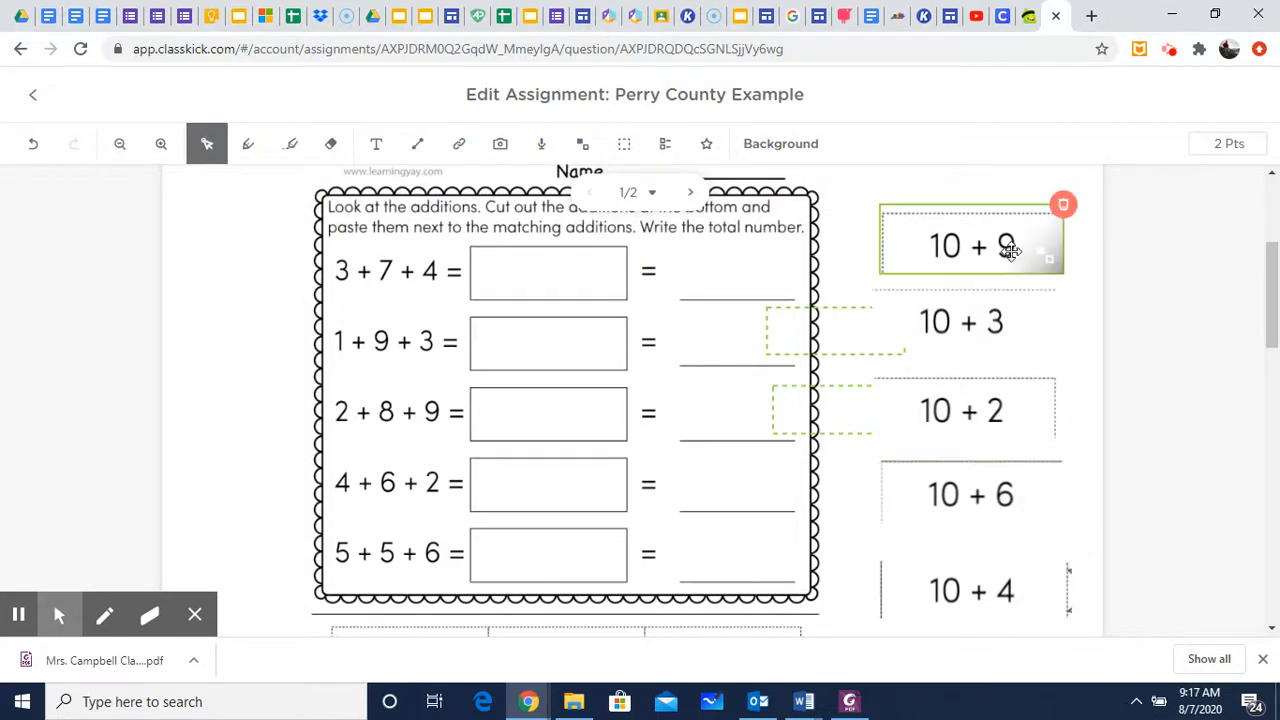
mouse_move(839, 306)
left_mouse_down()
mouse_move(800, 283)
mouse_move(825, 309)
left_mouse_up()
left_click(824, 308)
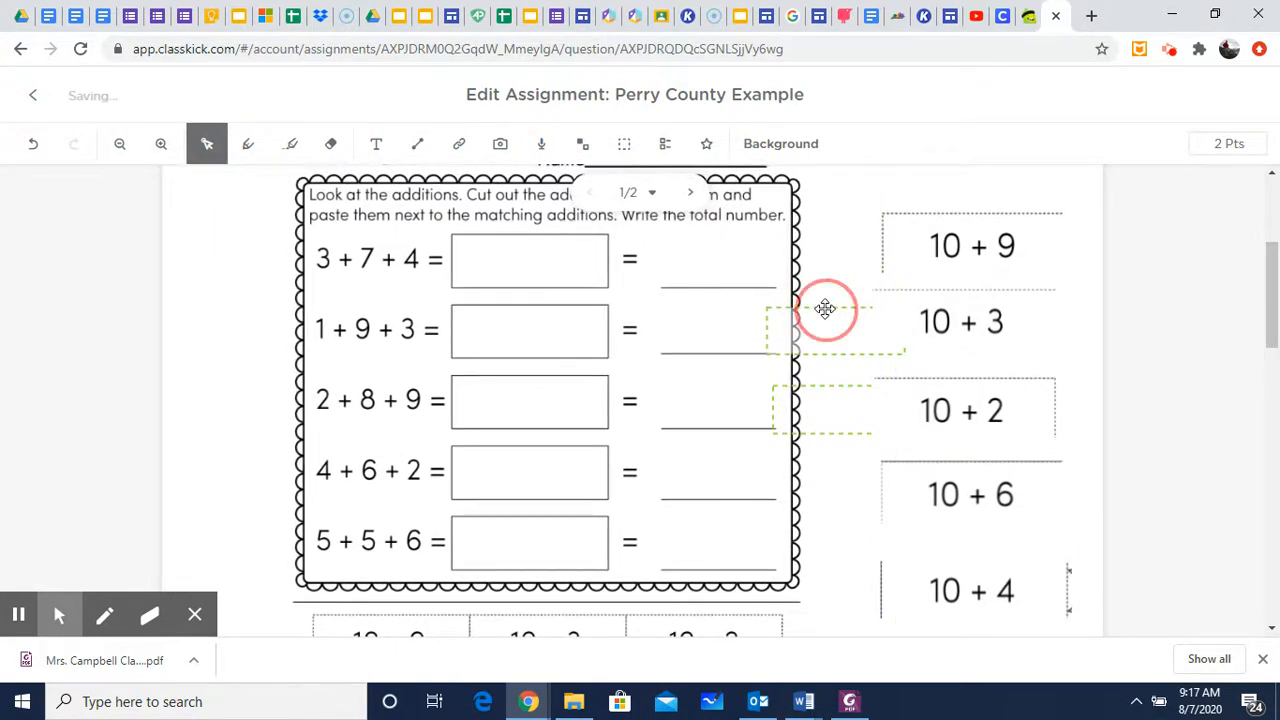
Reposition the fill-in-the-blanks with answers 14 and 13 on the answer lines of 3 + 7 + 4 and 1 + 9 + 3.
left_click_drag(687, 306, 537, 259)
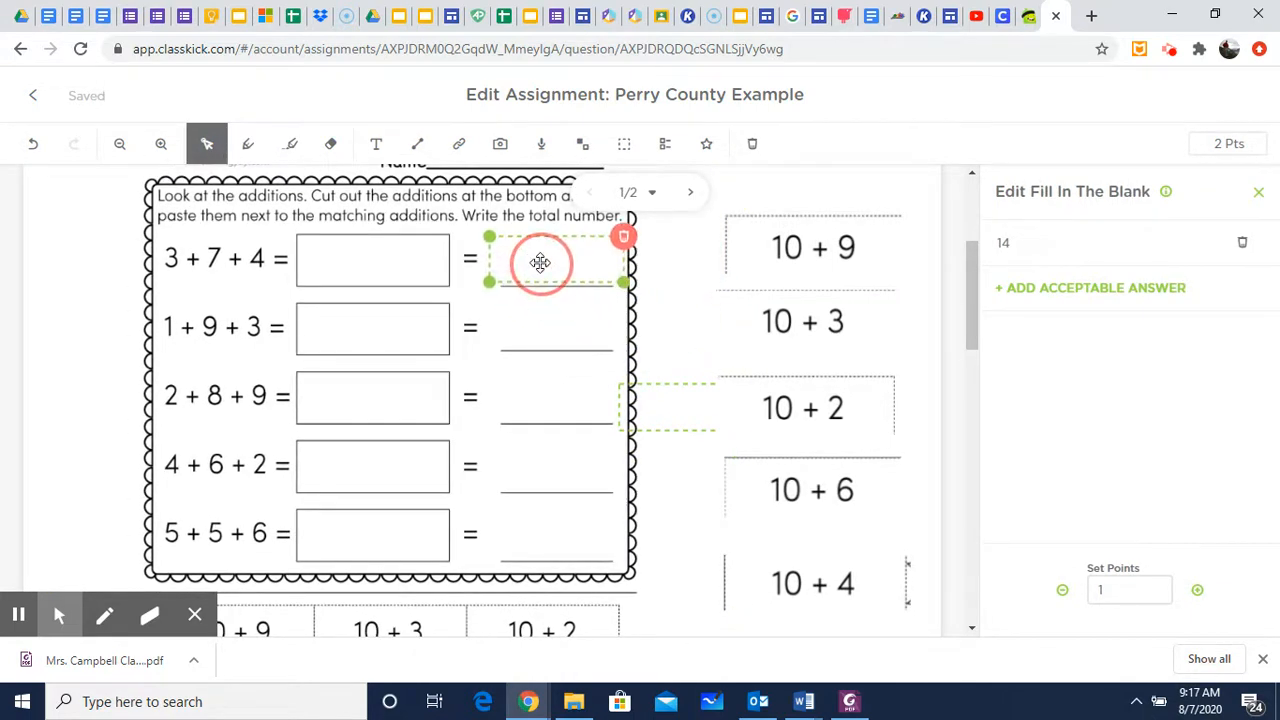
left_click(651, 402)
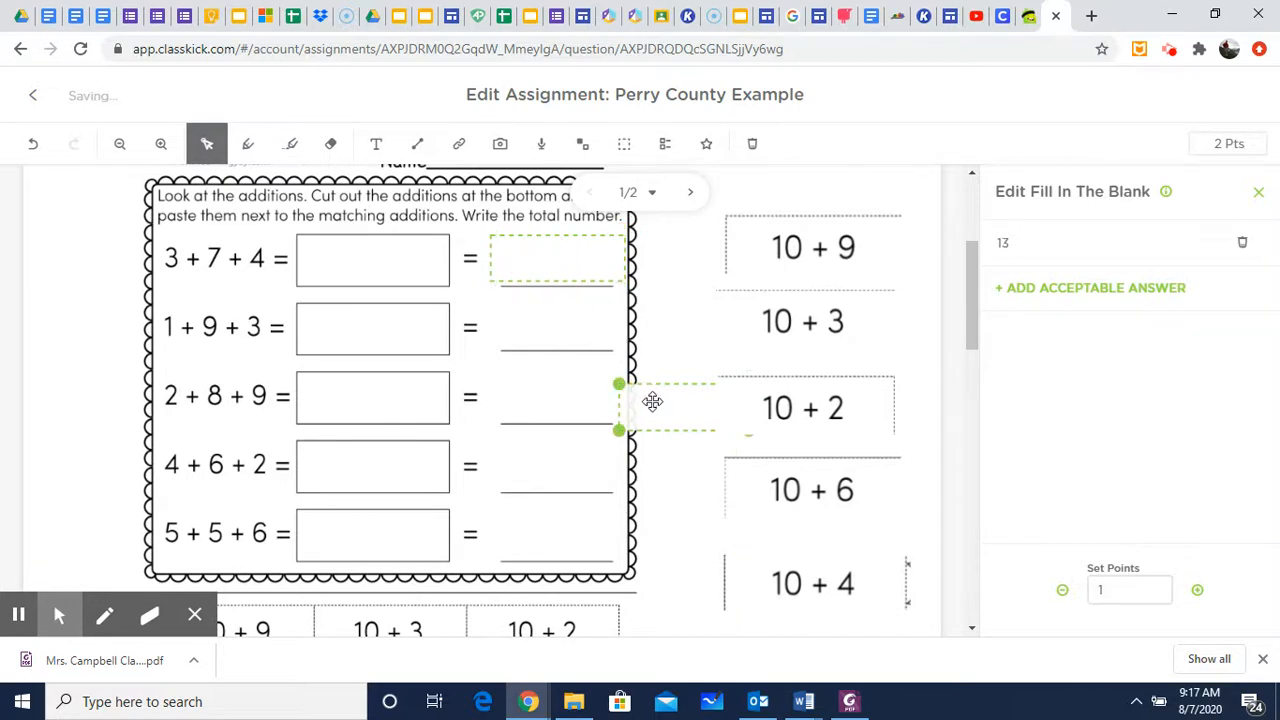
left_click_drag(651, 403, 530, 320)
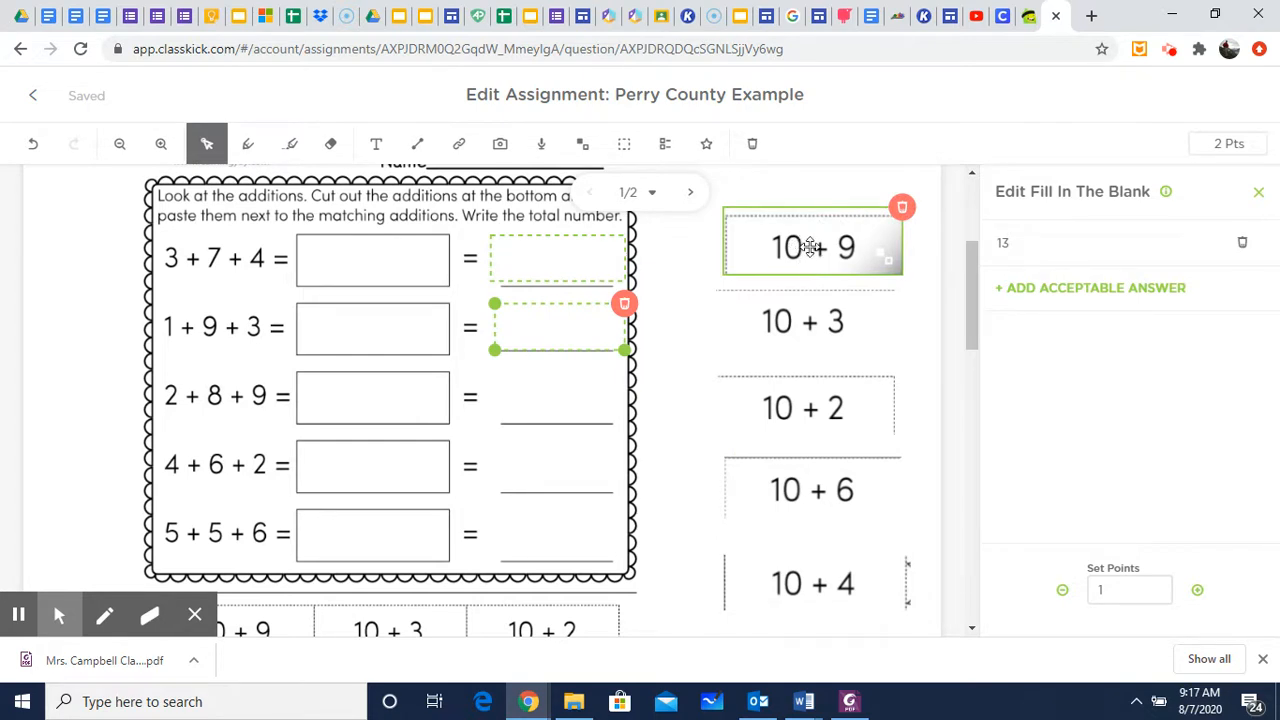
Try moving the 10 + 9 card to the 3 + 7 + 4 box and back, and nudge the 10 + 4 card slightly left.
left_click_drag(817, 246, 355, 241)
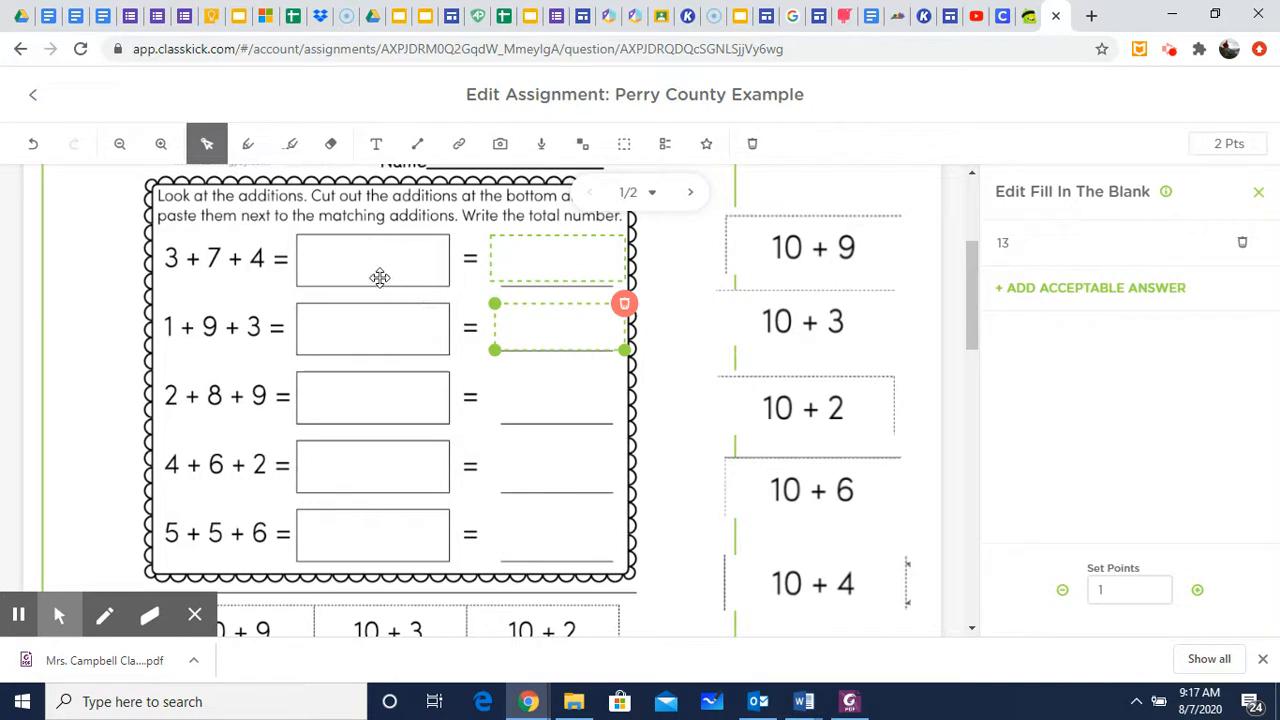
left_click(879, 425)
left_click(848, 486)
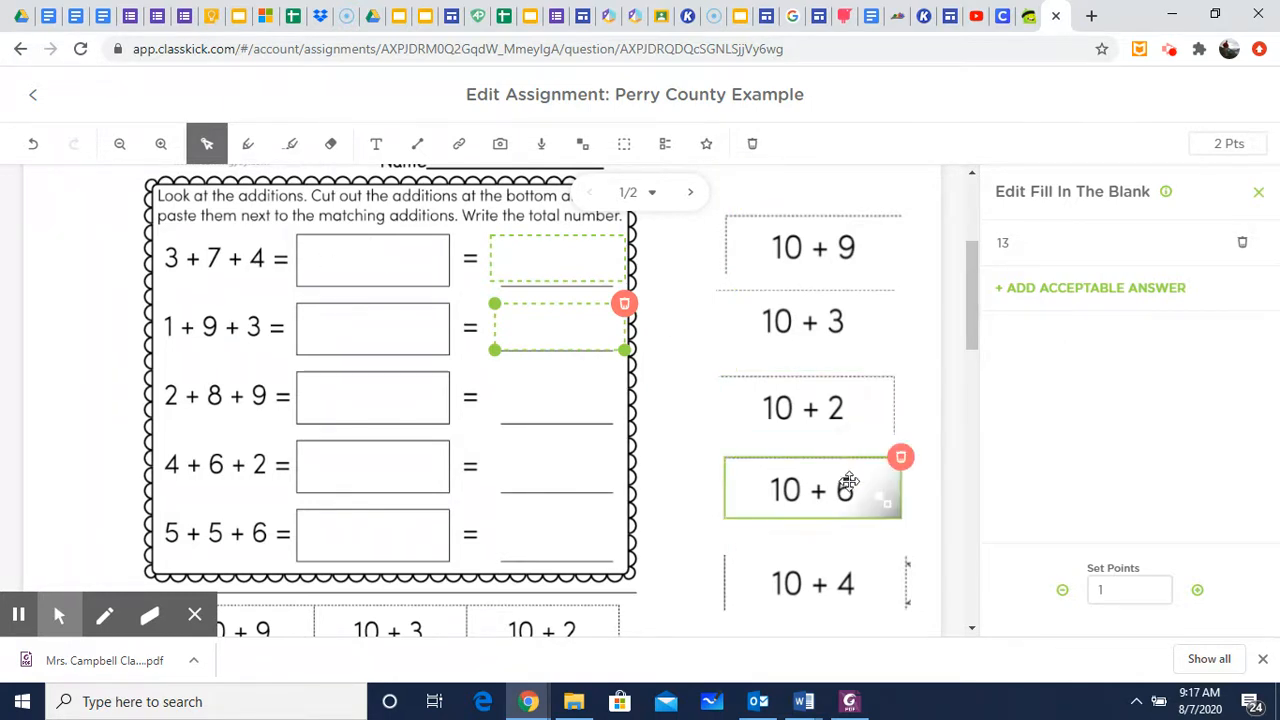
left_click(814, 583)
mouse_move(809, 586)
left_mouse_down()
mouse_move(355, 220)
mouse_move(377, 257)
mouse_move(766, 588)
mouse_move(790, 588)
left_mouse_up()
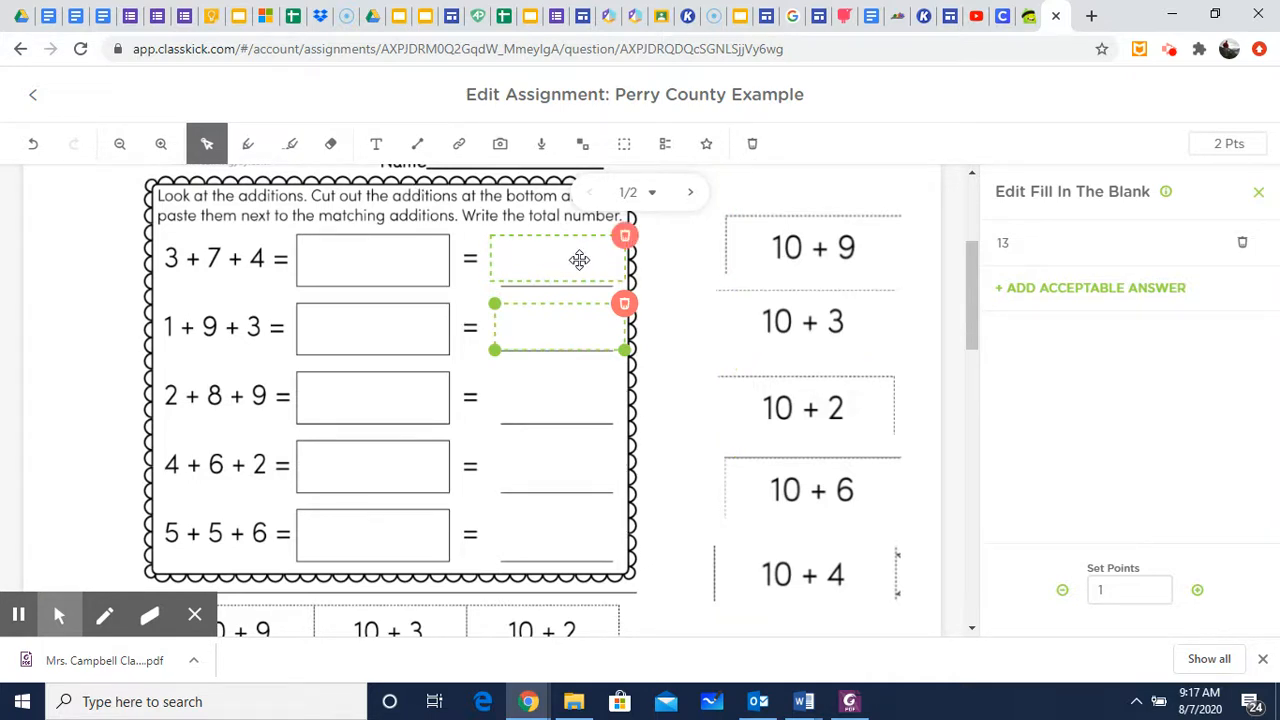
Return to the assignment overview, add a blank third slide and open it for editing.
scroll(677, 344, "down", 1)
scroll(677, 344, "down", 2)
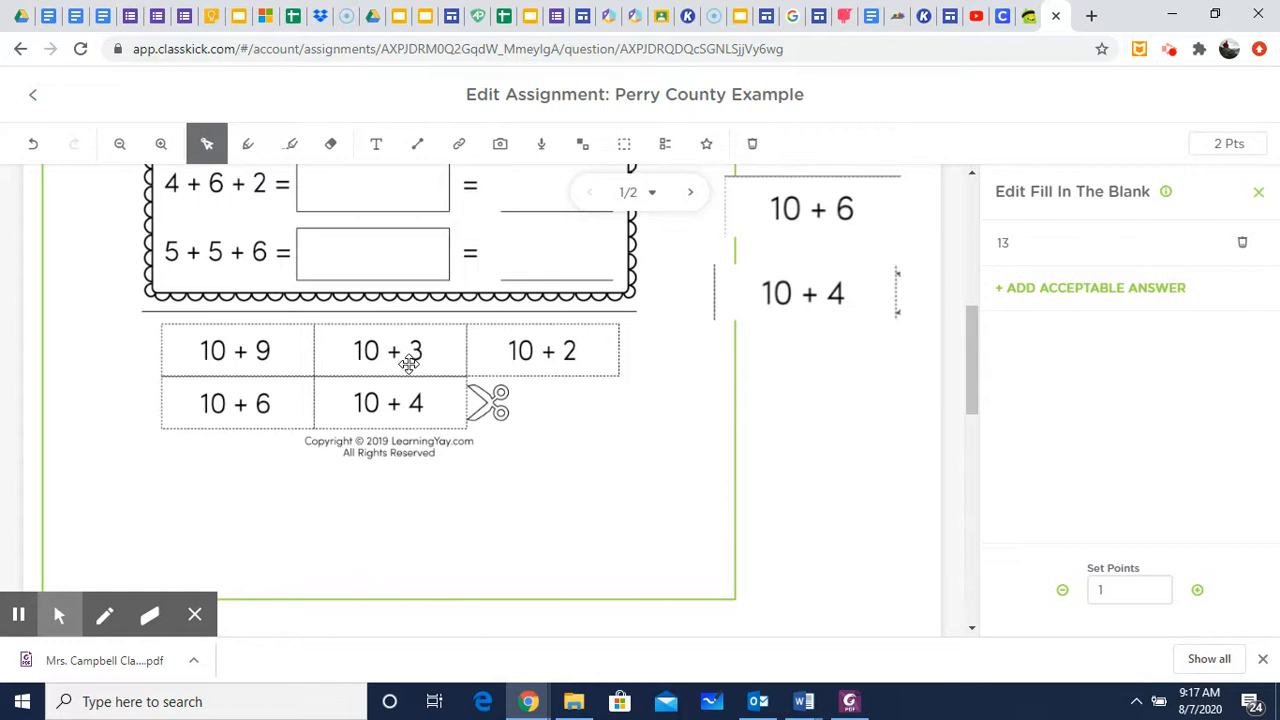
left_click(443, 454)
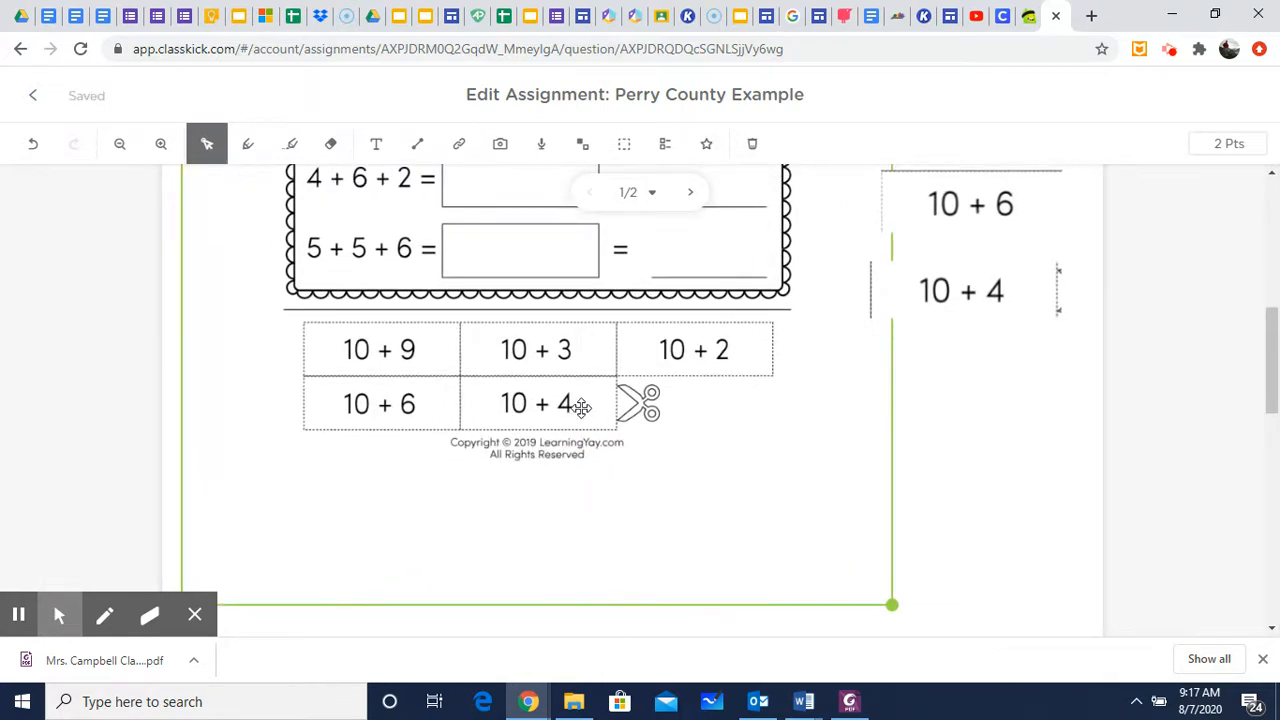
scroll(581, 407, "up", 6)
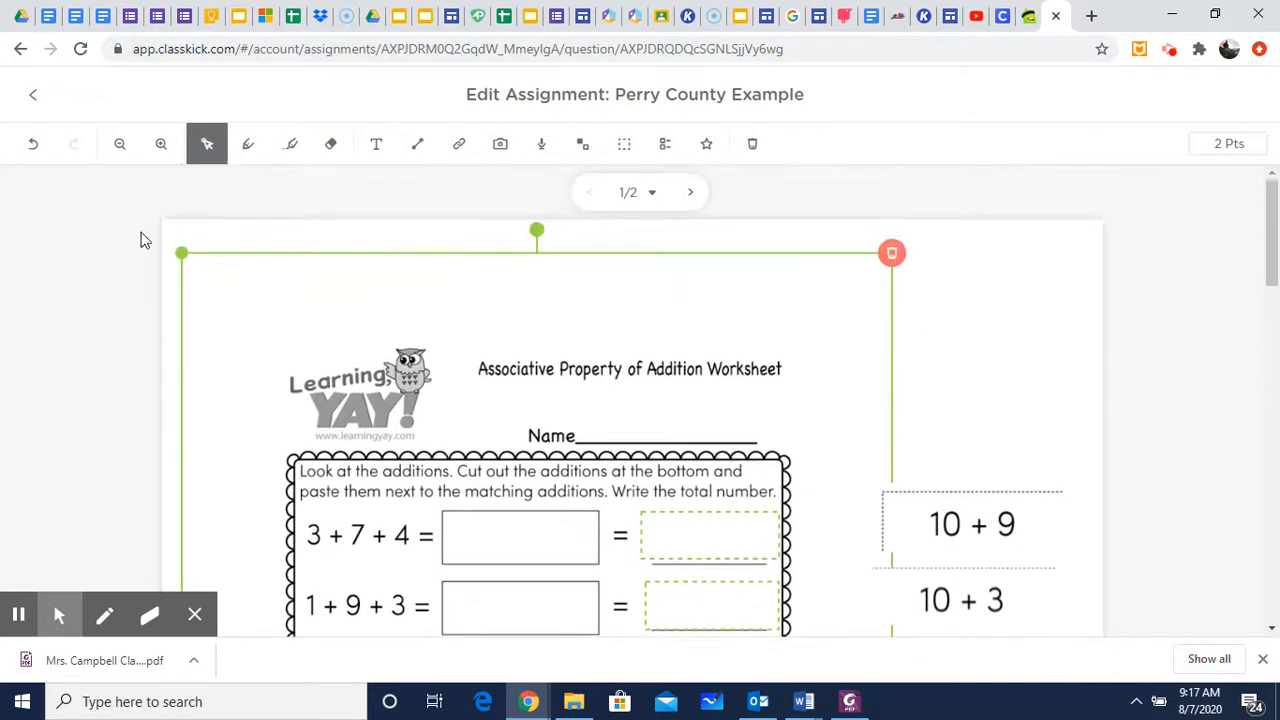
left_click(38, 95)
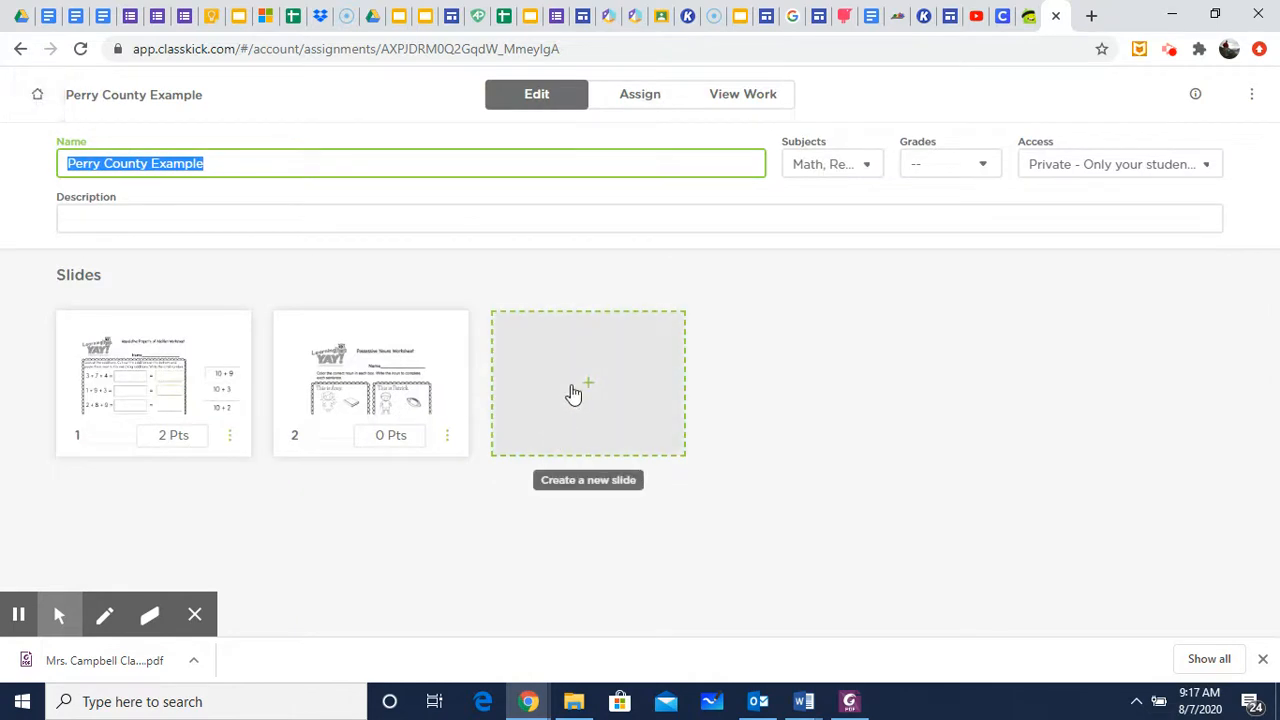
left_click(573, 393)
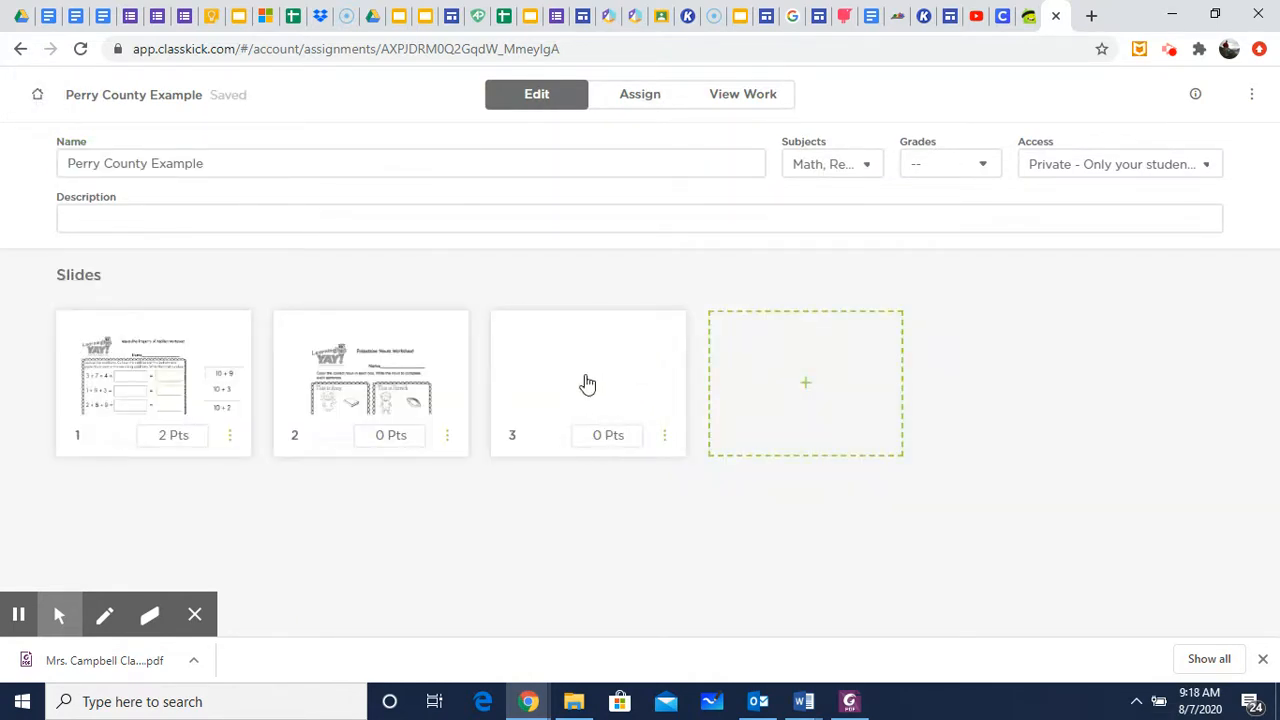
left_click(588, 385)
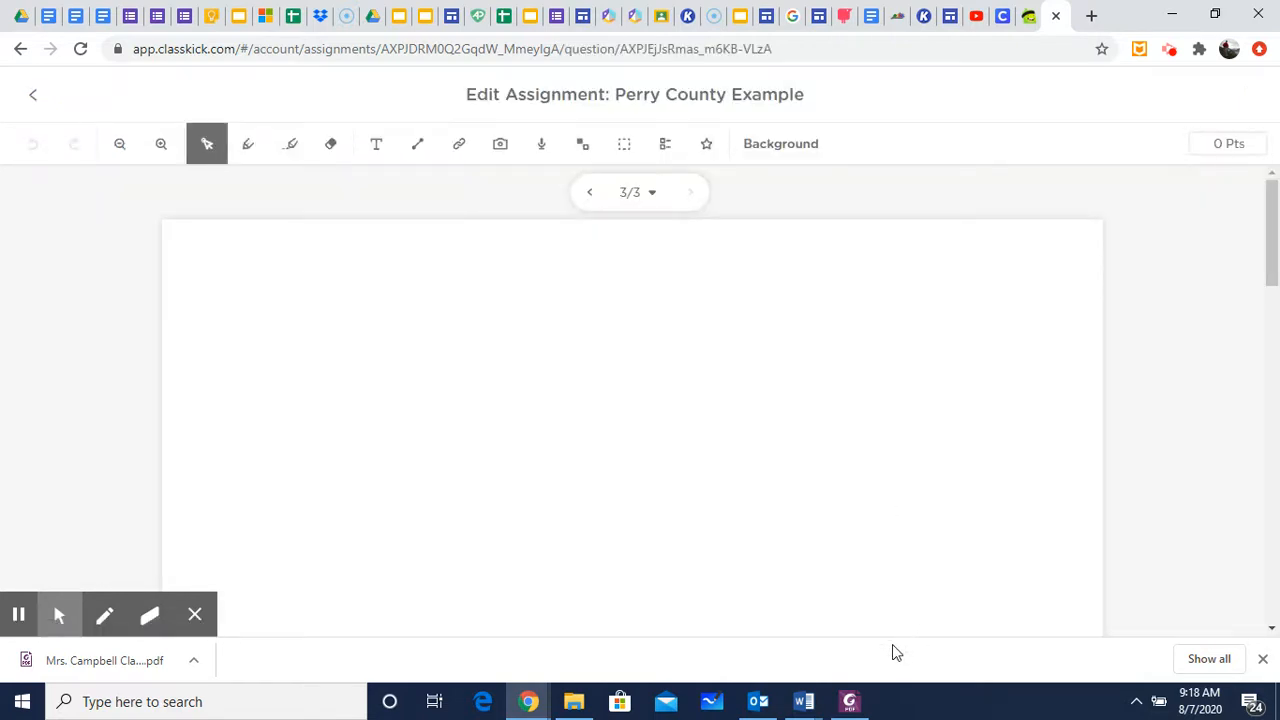
Switch to Foxit PhantomPDF, examine the Preposition Activity Worksheet on page 2 of the PDF, and return to Classkick in Chrome.
mouse_move(853, 708)
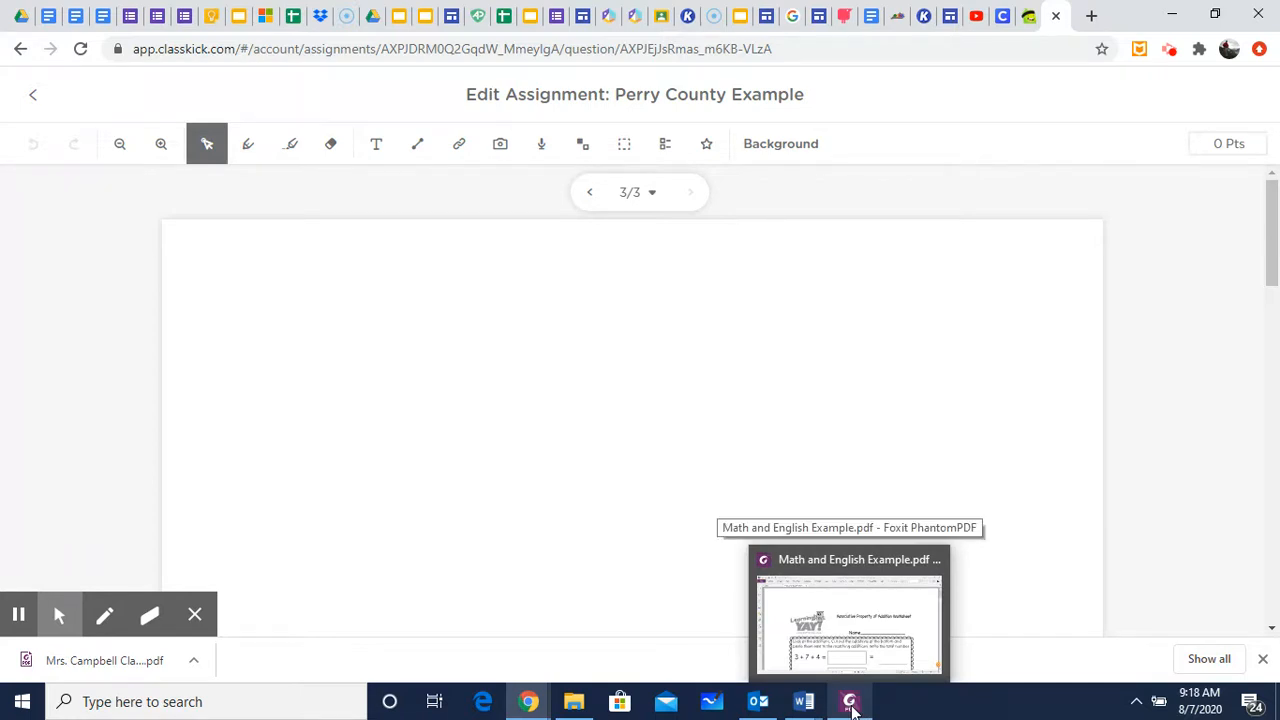
left_click(853, 708)
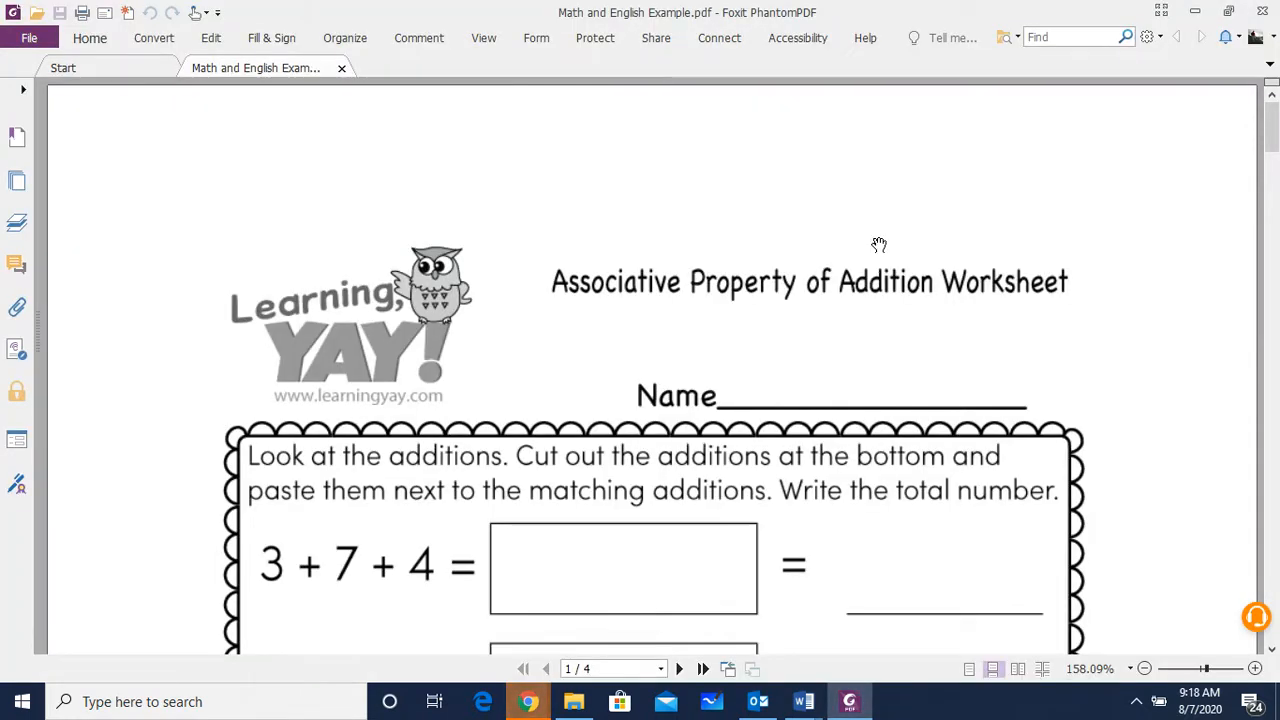
scroll(878, 265, "down", 5)
scroll(875, 285, "down", 10)
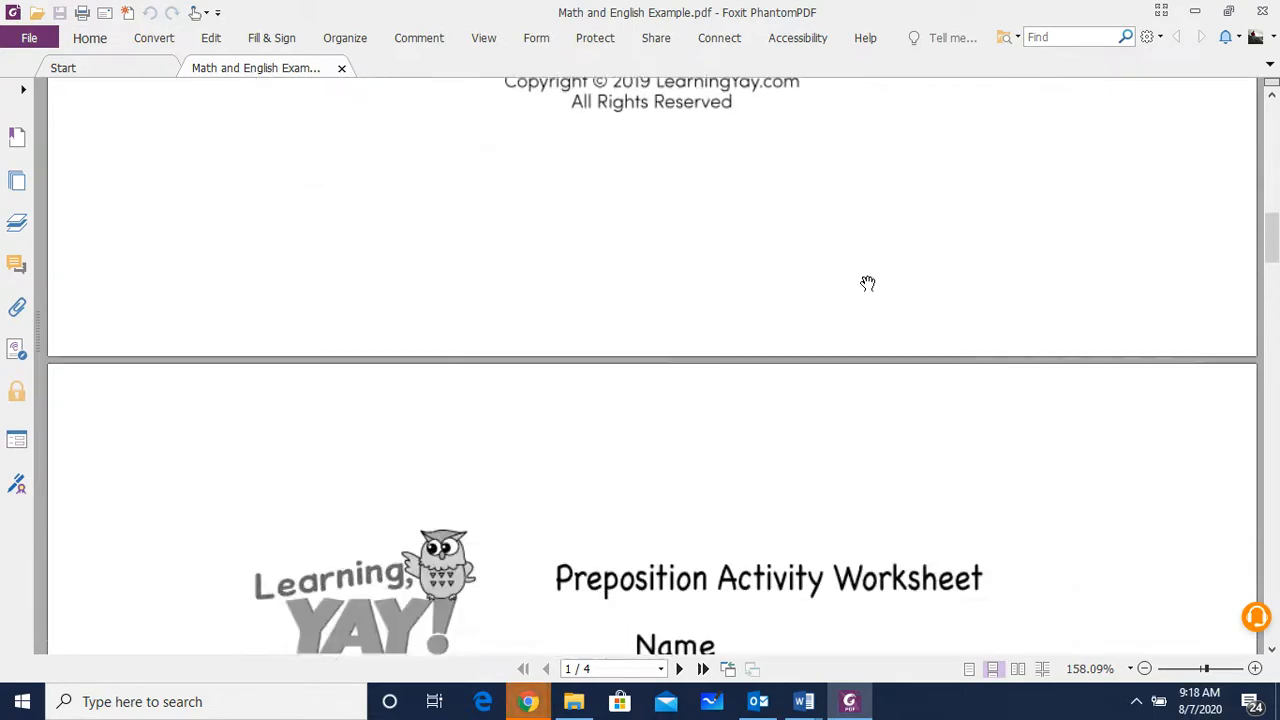
scroll(866, 276, "down", 3)
scroll(864, 280, "up", 6)
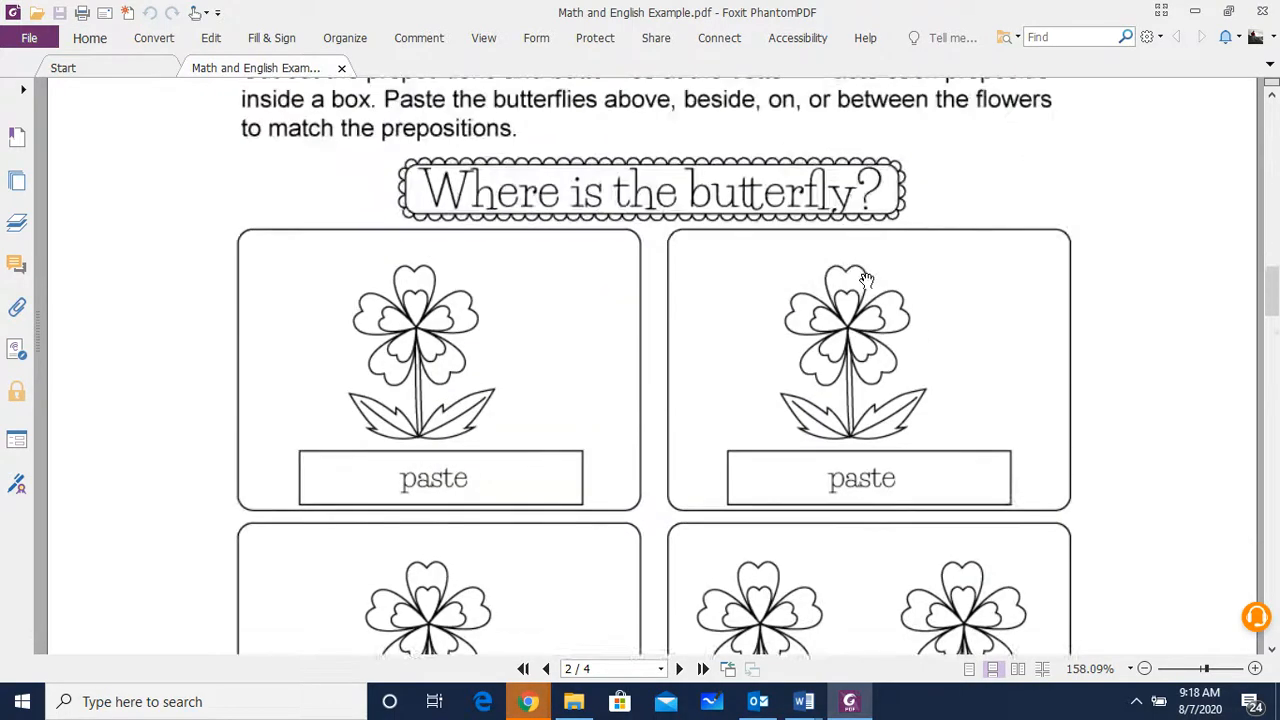
scroll(866, 280, "down", 5)
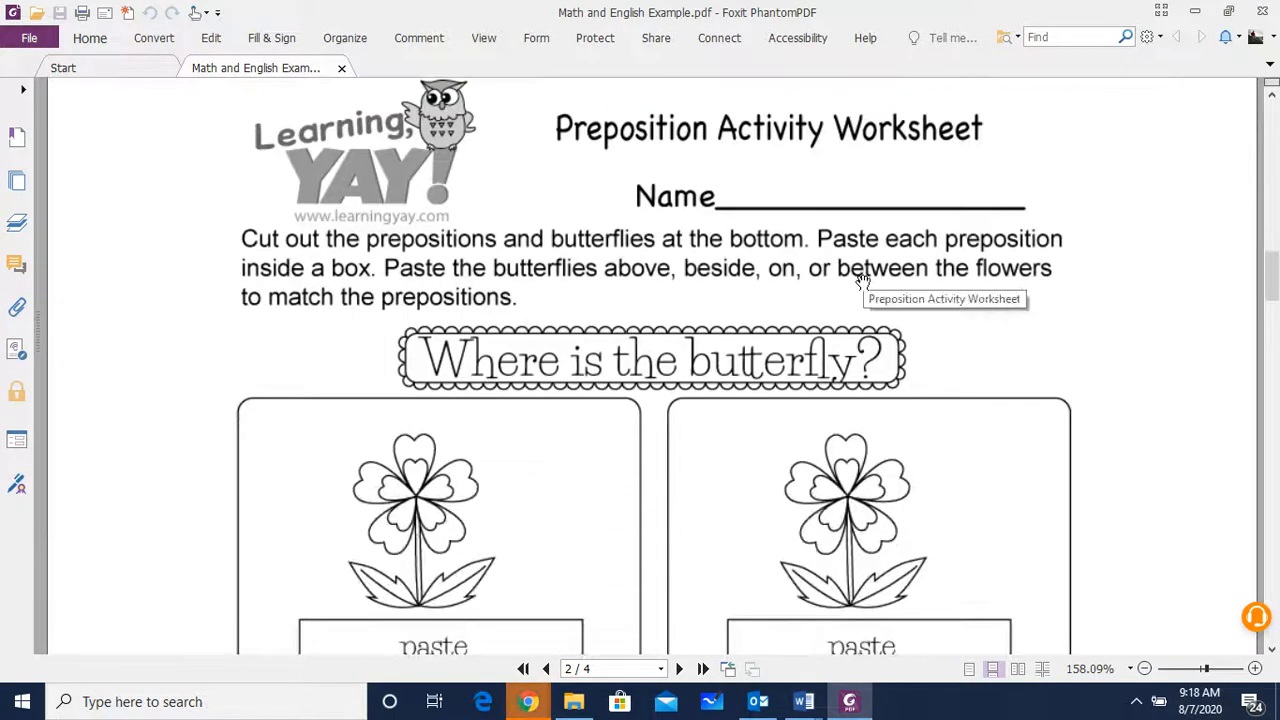
scroll(863, 283, "down", 3)
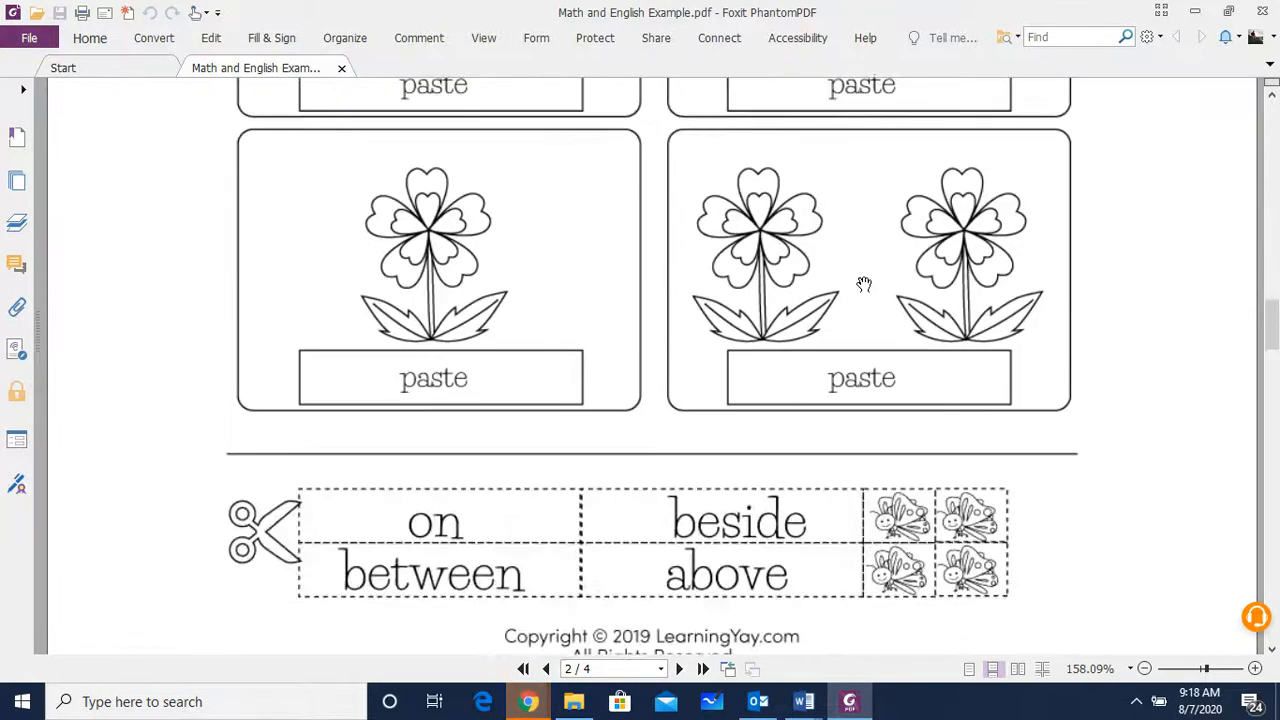
scroll(863, 285, "up", 6)
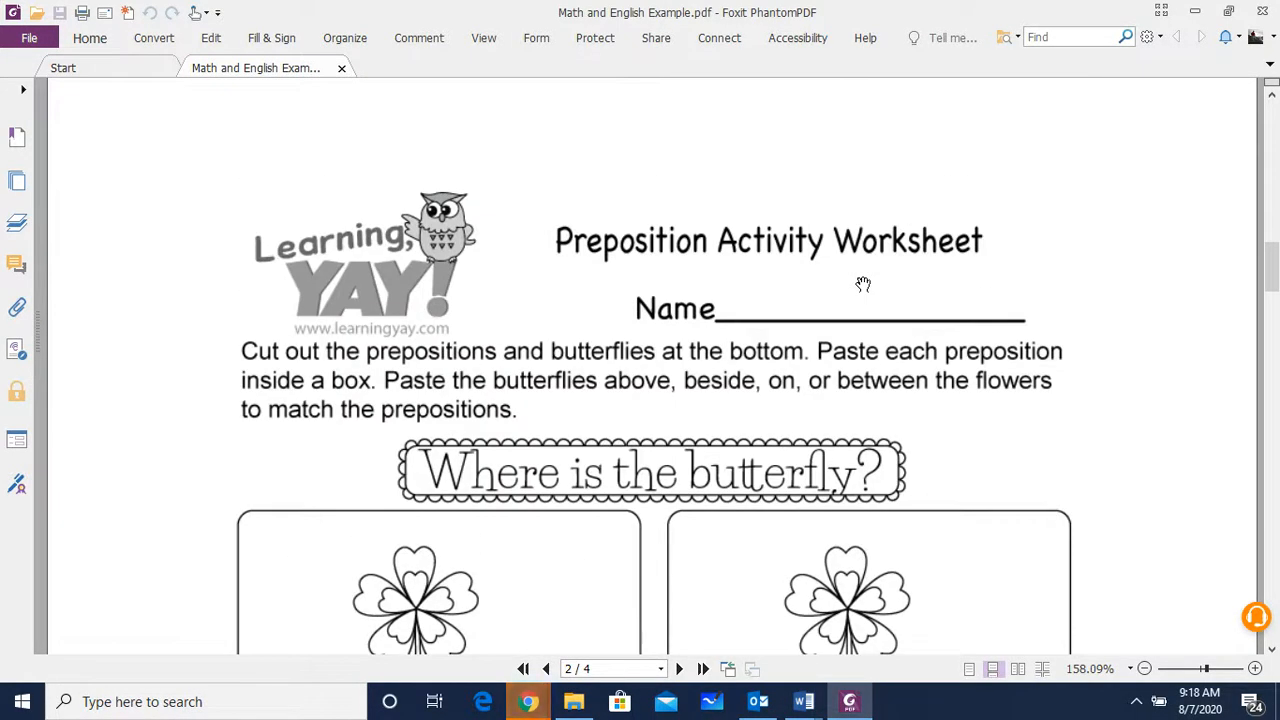
left_click(541, 708)
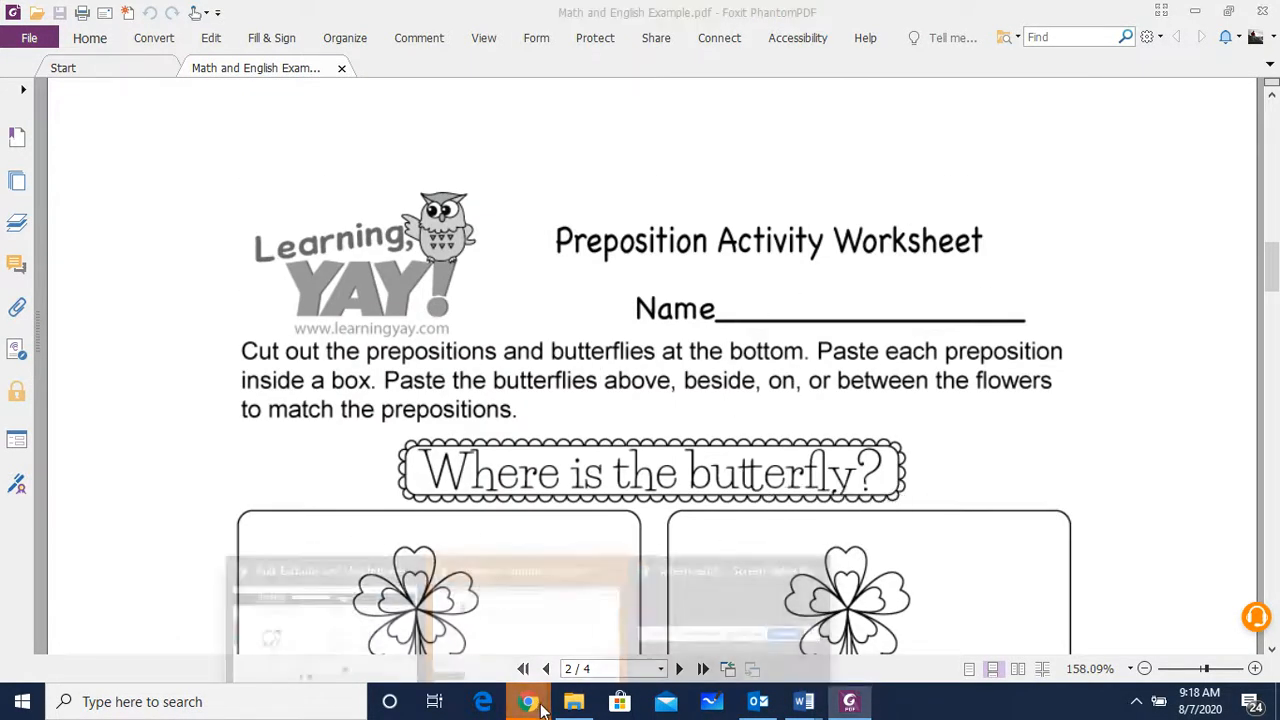
left_click(563, 577)
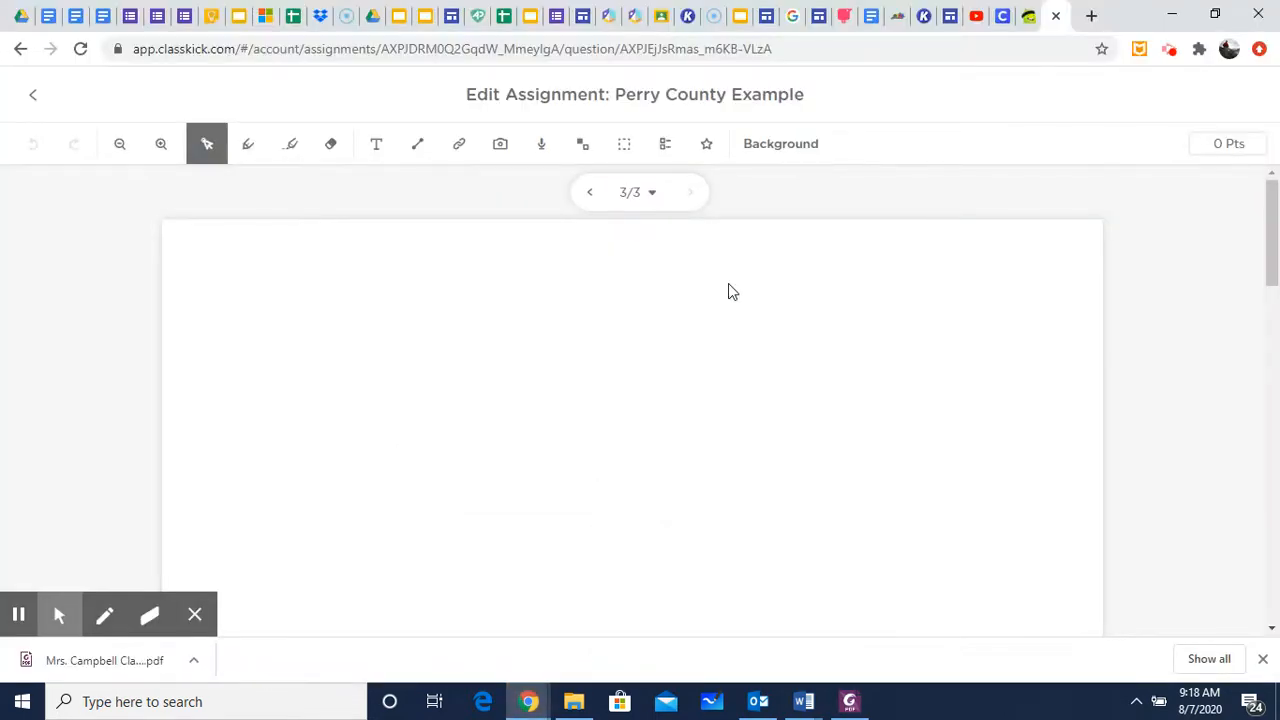